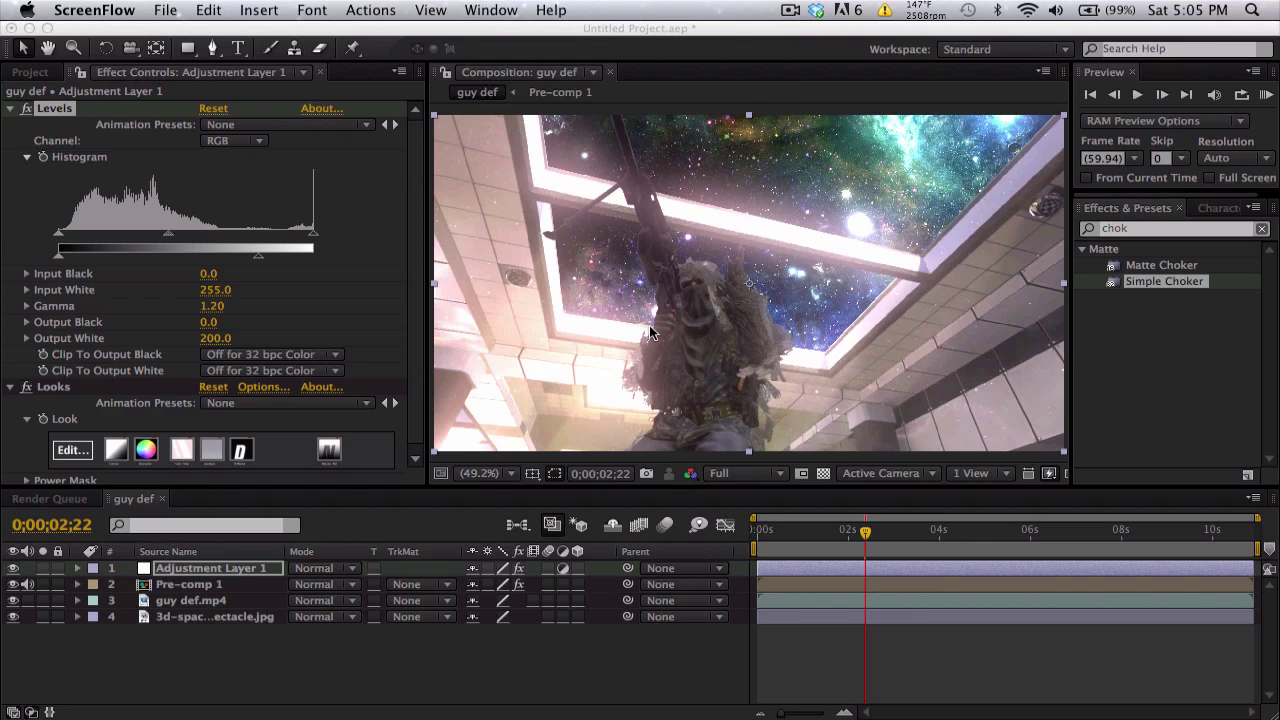
Review the earlier composite at several frames, up to 05;39
click(797, 532)
click(800, 532)
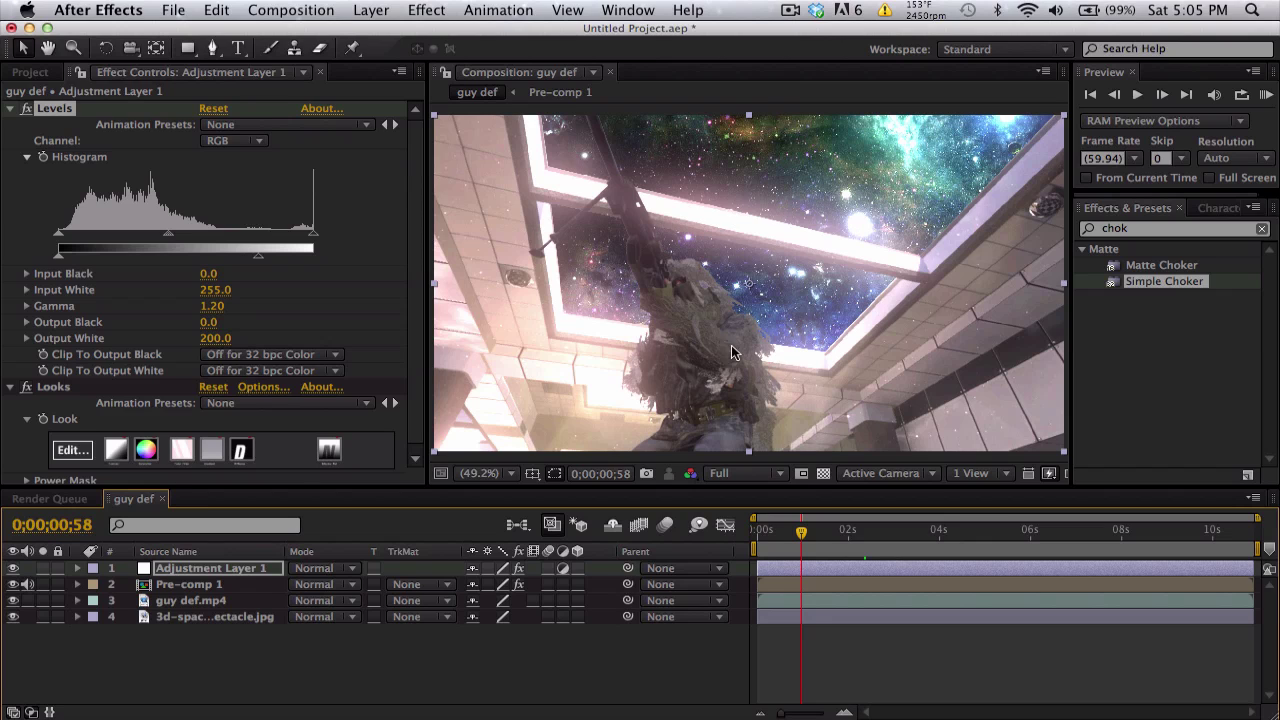
click(932, 532)
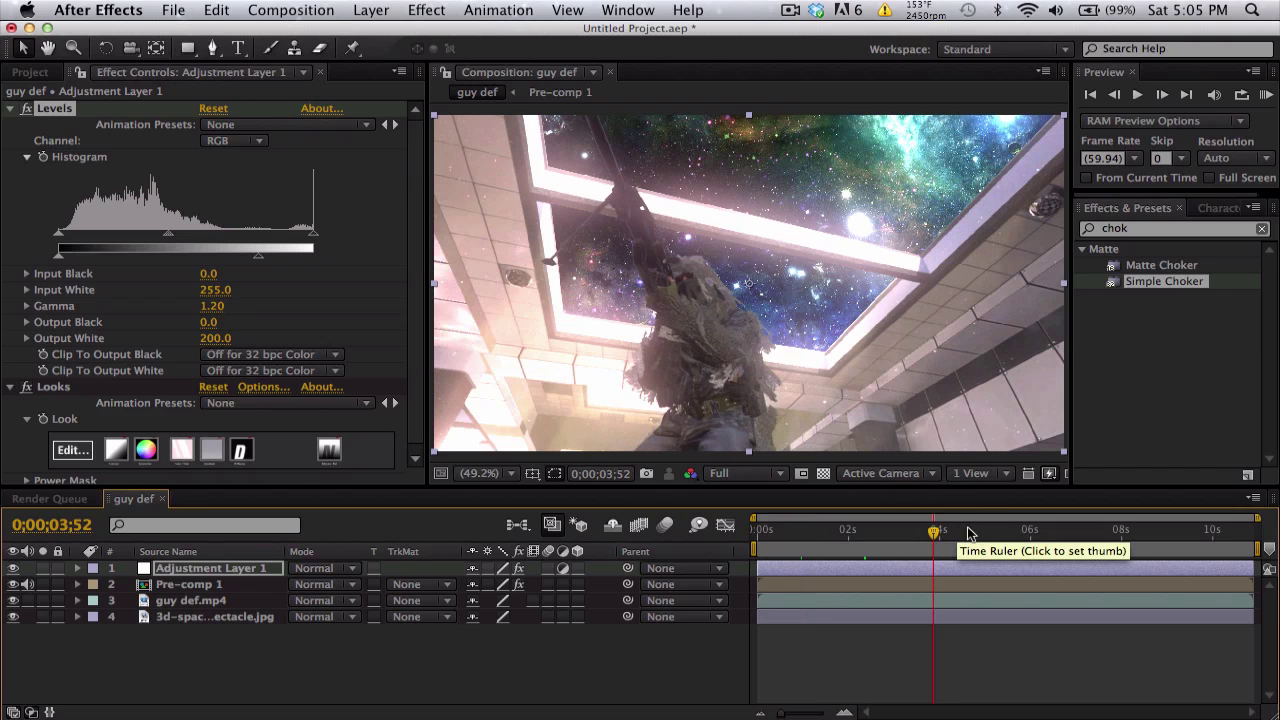
click(1015, 532)
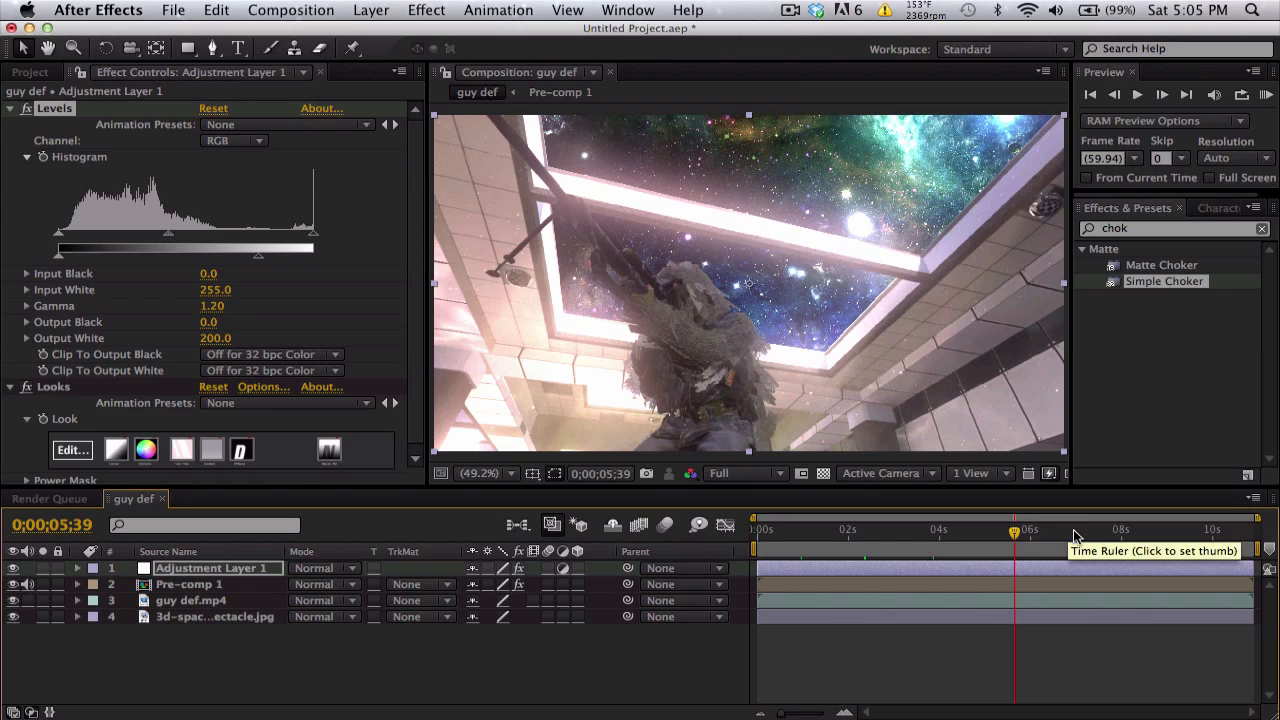
Make the guy def 2 comp from guy def.mp4 and preview it to inspect the windows
click(36, 75)
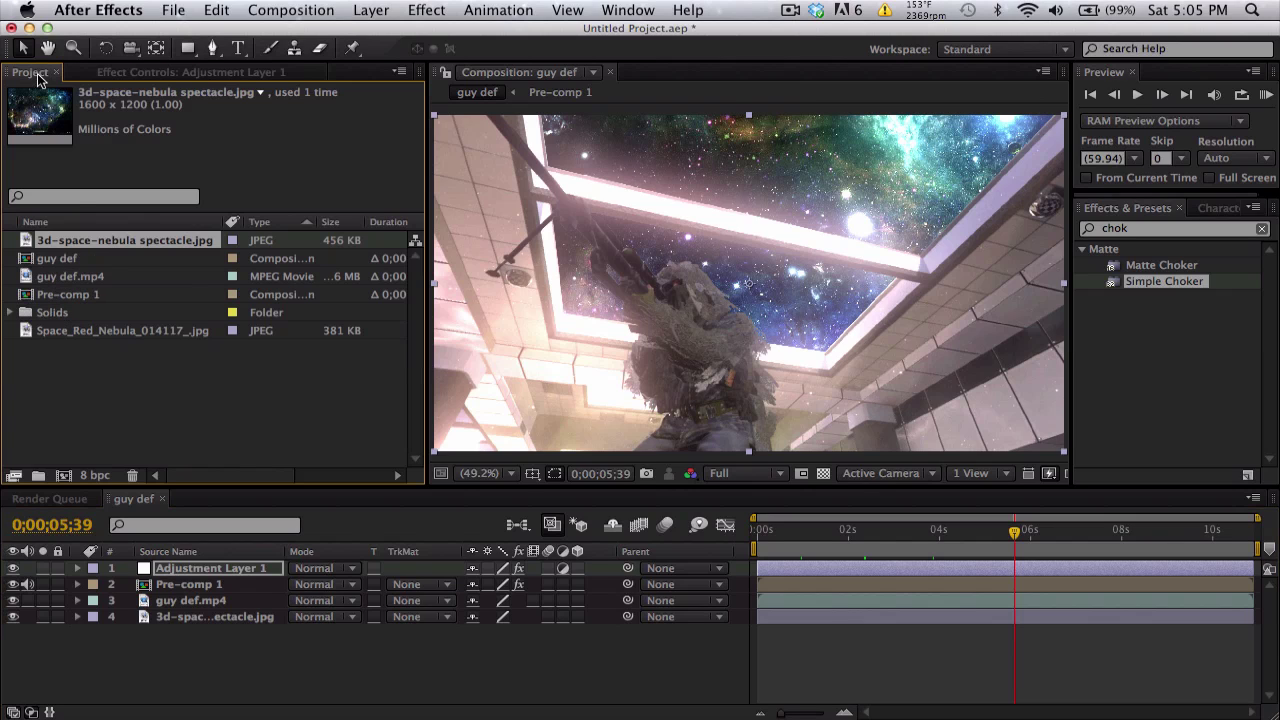
drag(63, 274, 66, 475)
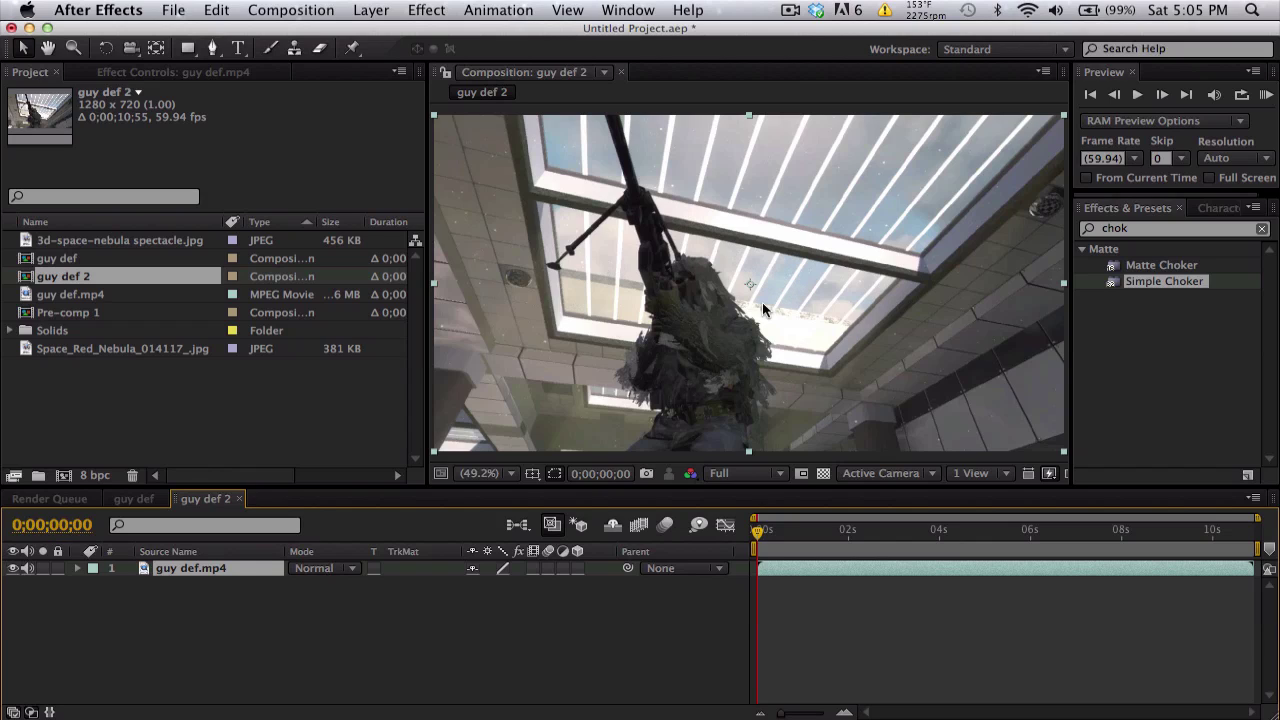
key(space)
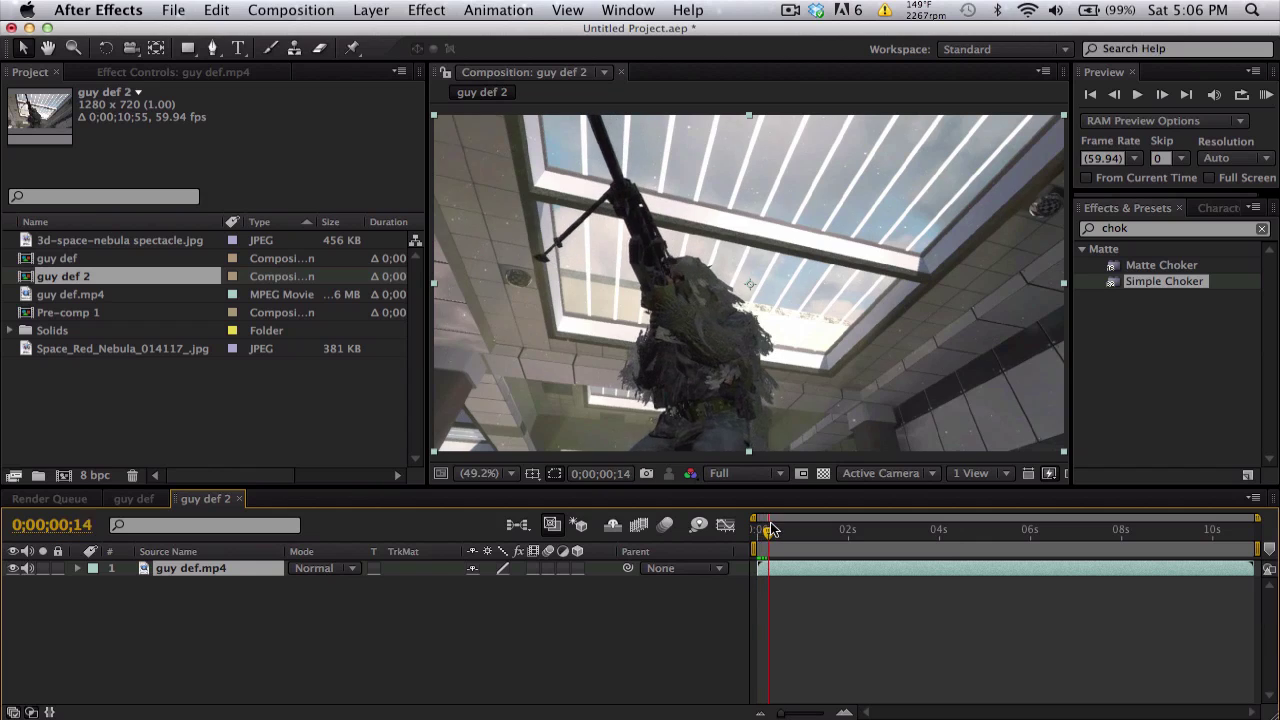
drag(820, 529, 1018, 528)
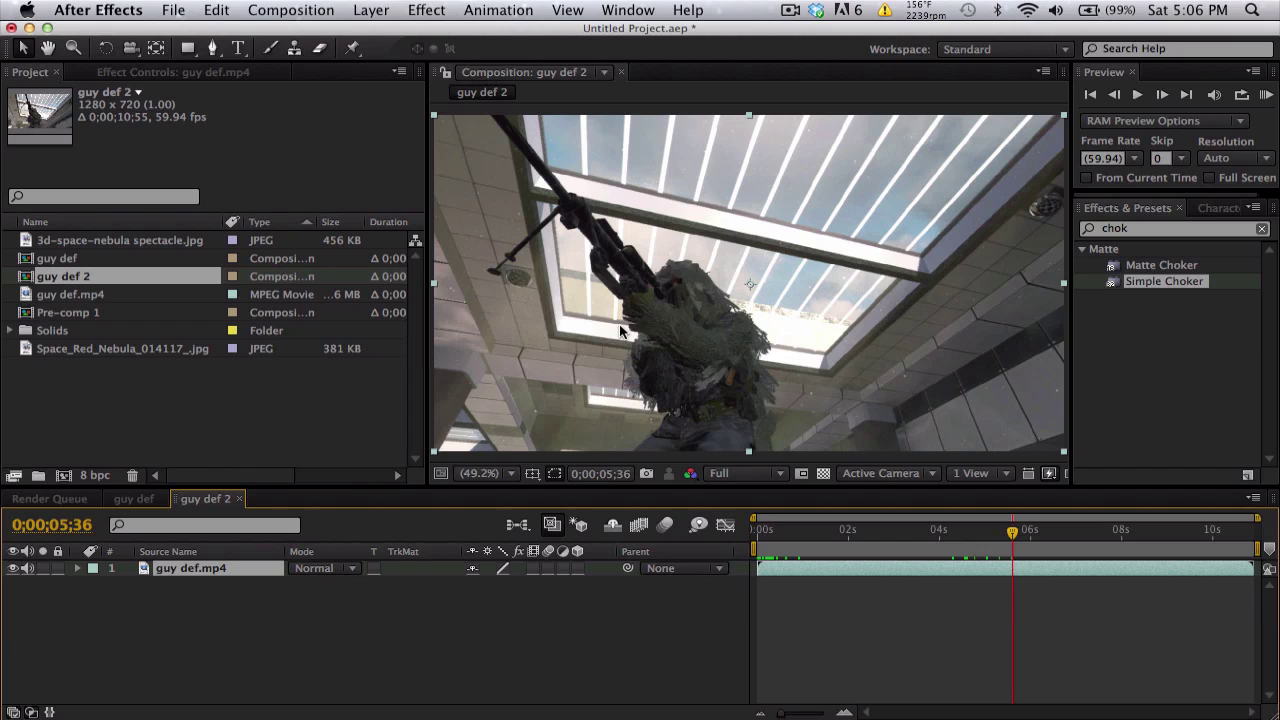
click(983, 531)
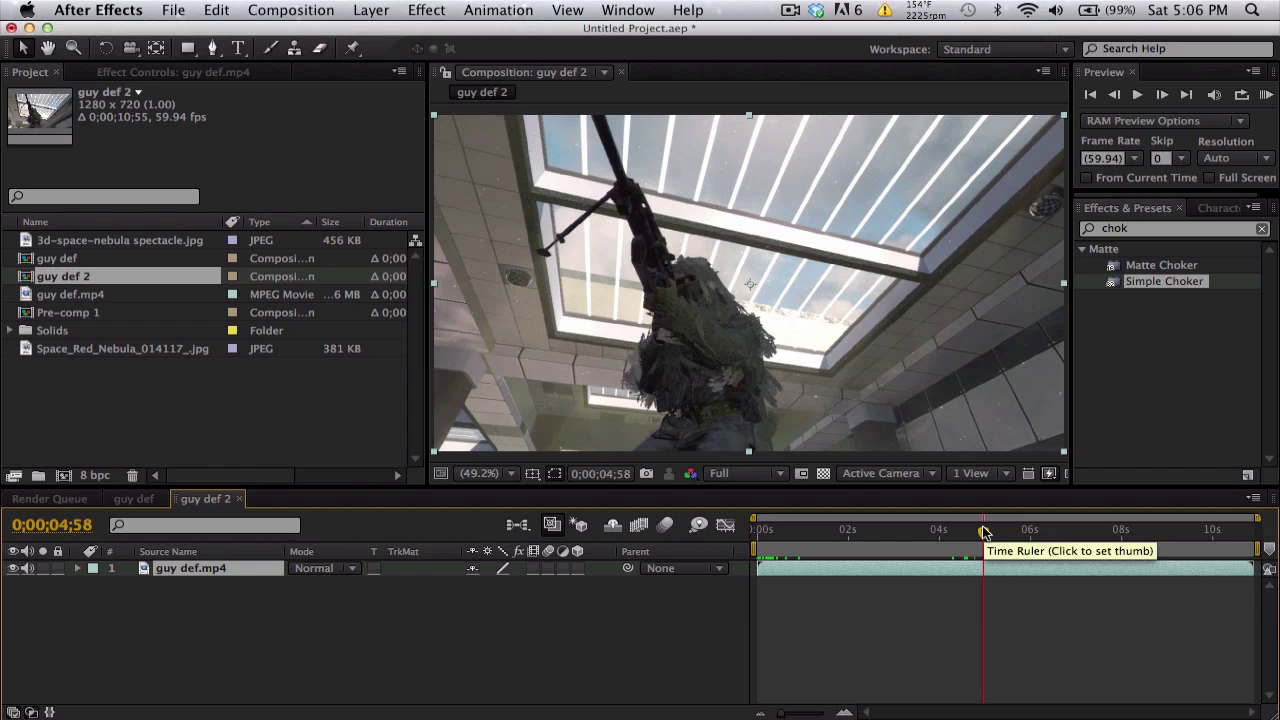
drag(1042, 533, 1013, 562)
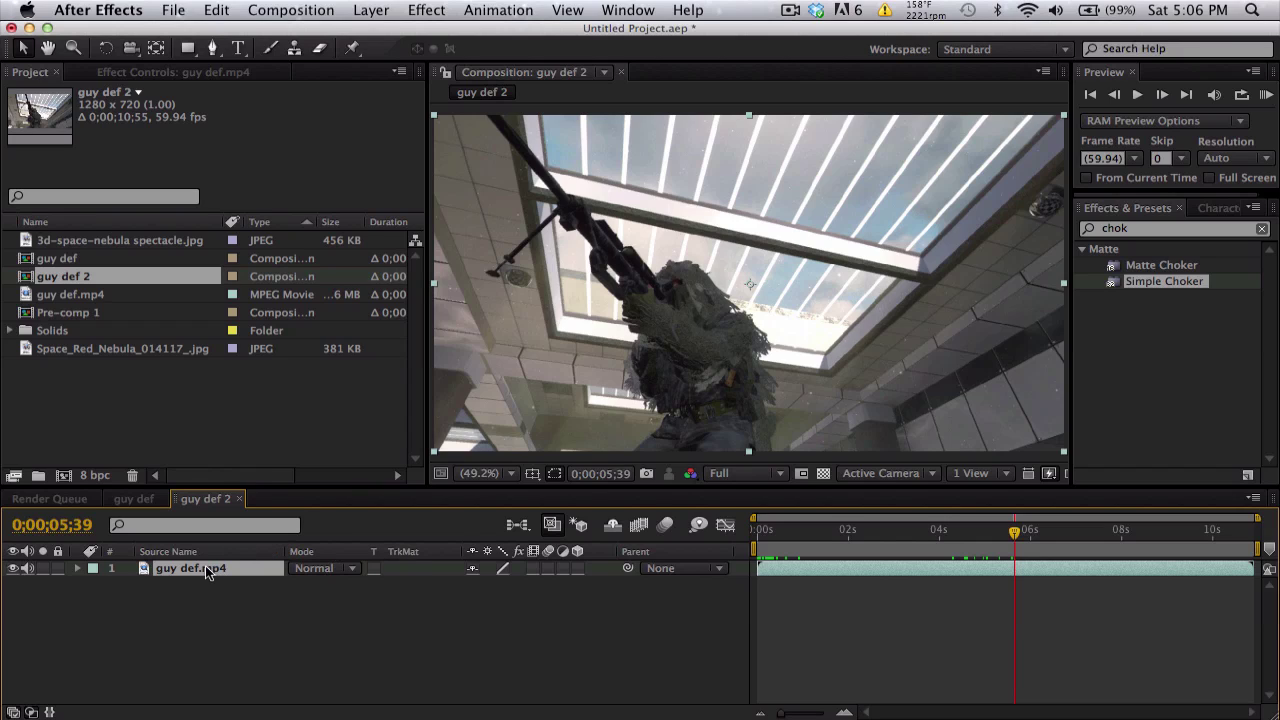
Rename the footage layer to 'BG Layer'
key(Return)
text(BG)
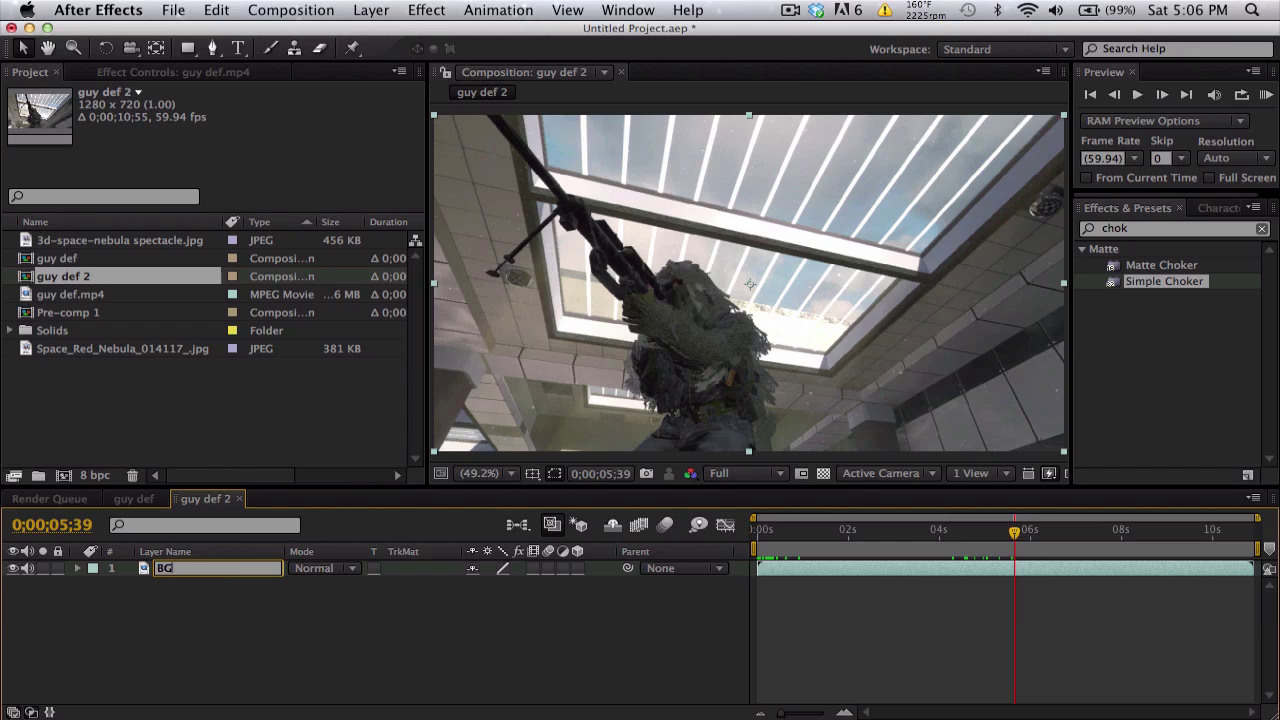
text( LAayer)
key(Return)
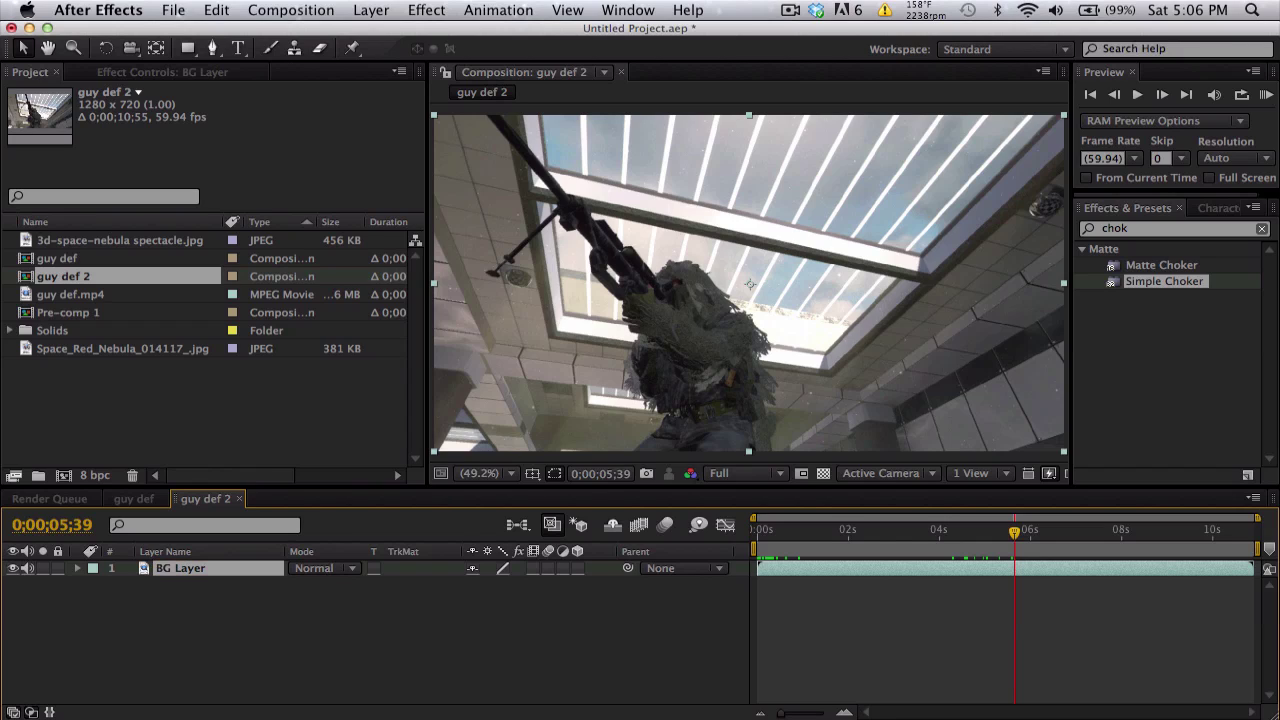
Draw a Pen mask around the lower window pane and set Mask 1 to Subtract
click(214, 52)
click(553, 209)
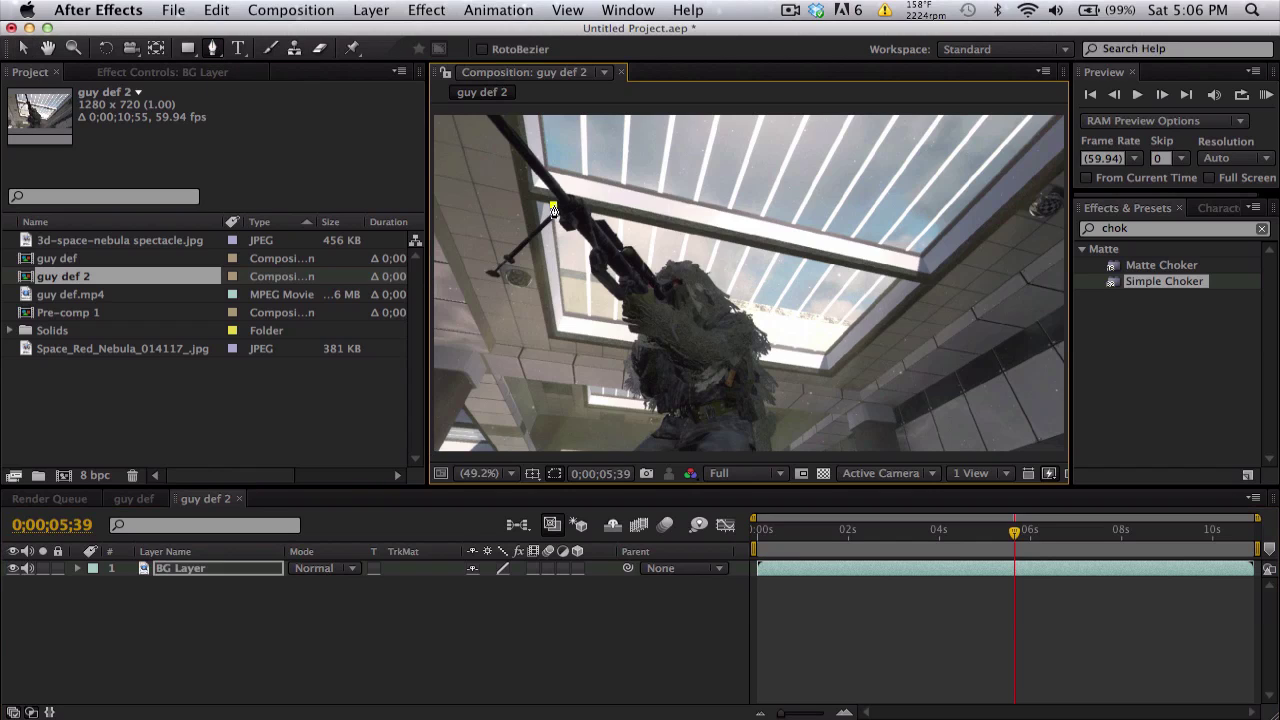
click(566, 313)
click(825, 353)
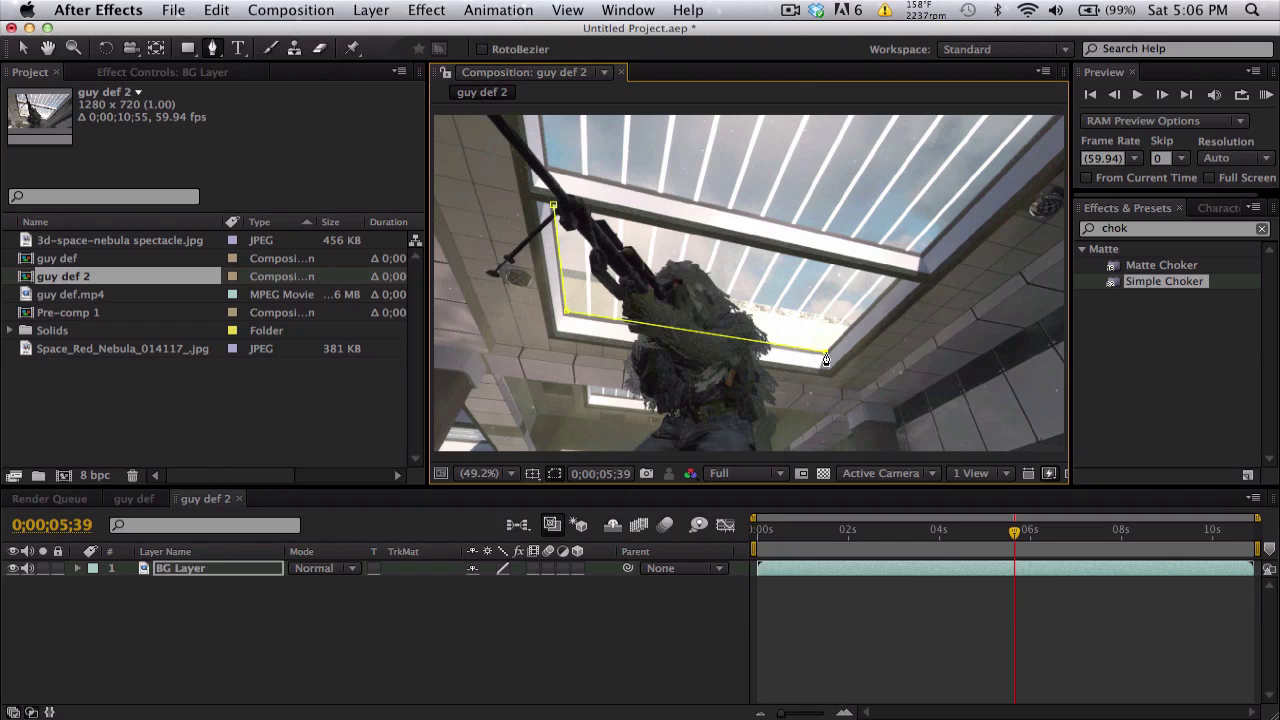
click(895, 279)
click(553, 205)
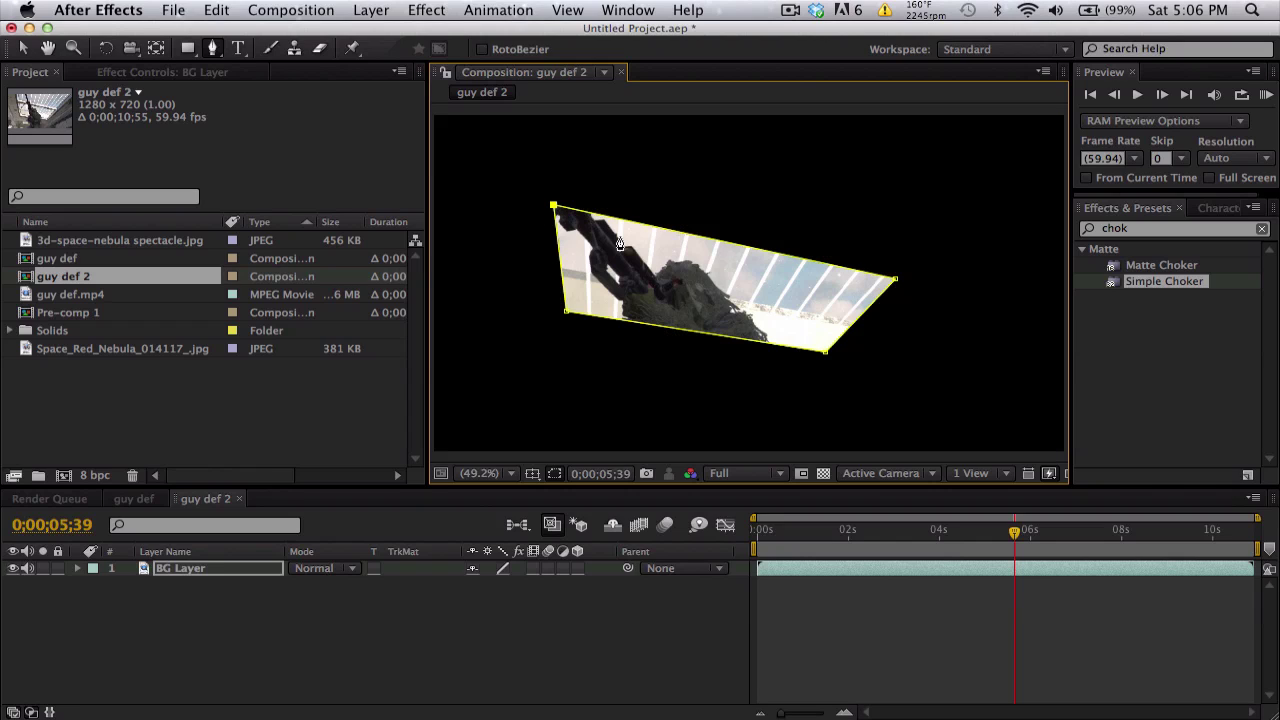
click(242, 569)
key(m)
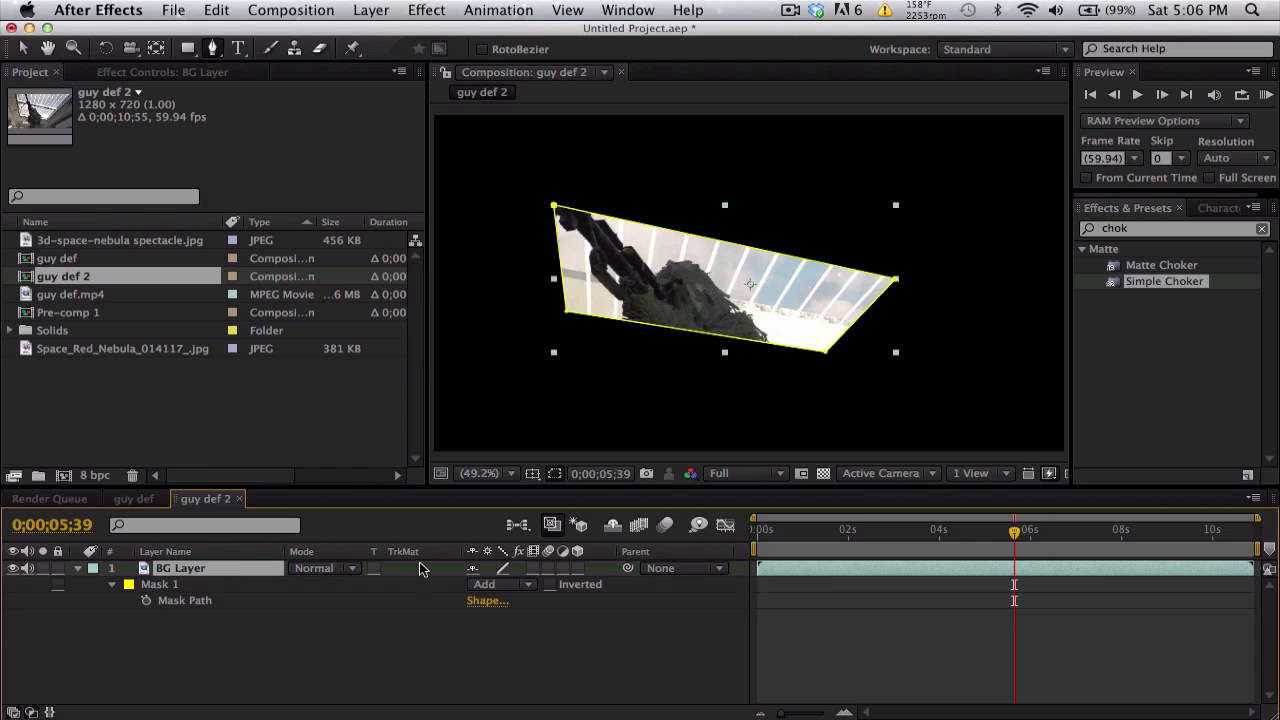
click(527, 584)
click(522, 597)
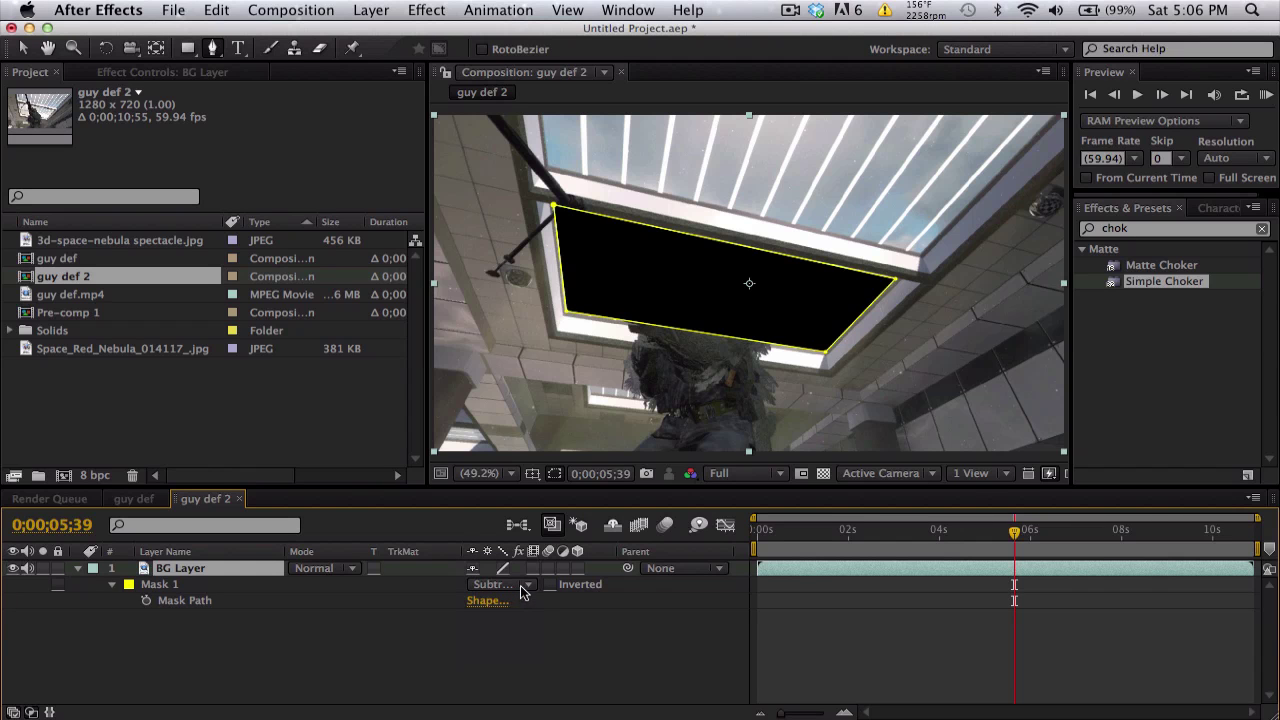
Draw a second mask around the upper window pane and set Mask 2 to Subtract
drag(638, 299, 612, 399)
key(g)
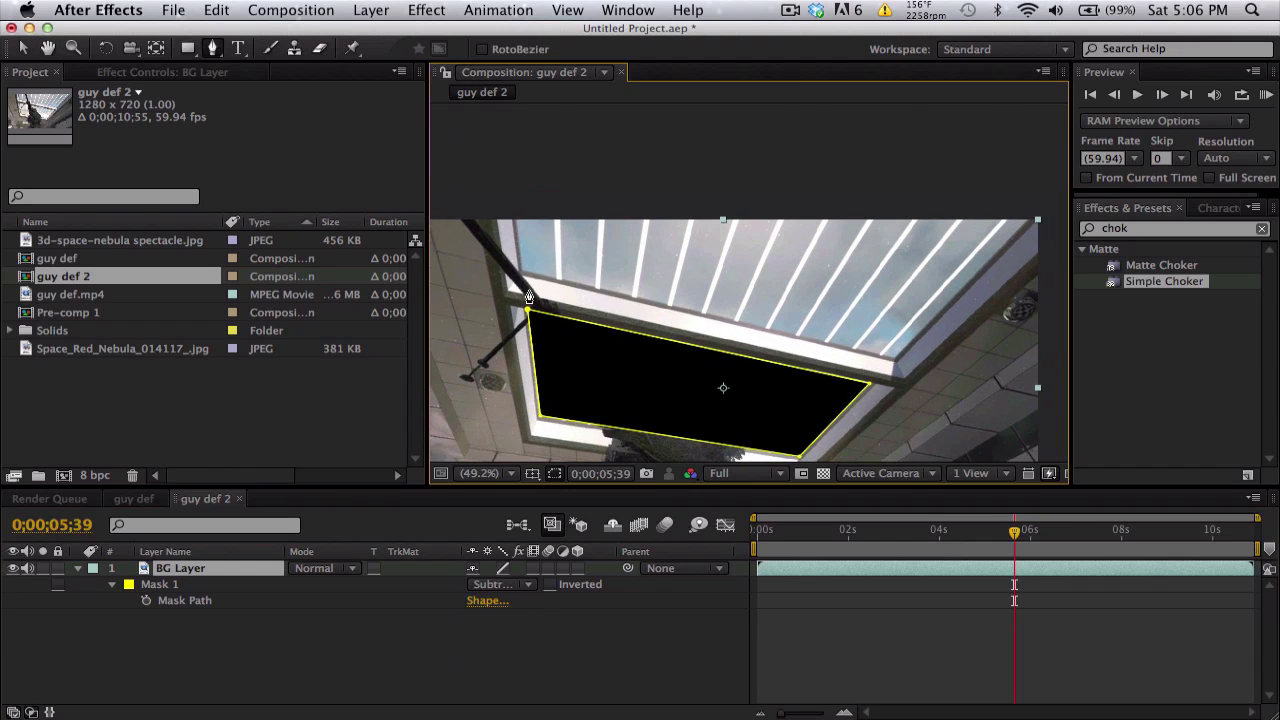
click(522, 270)
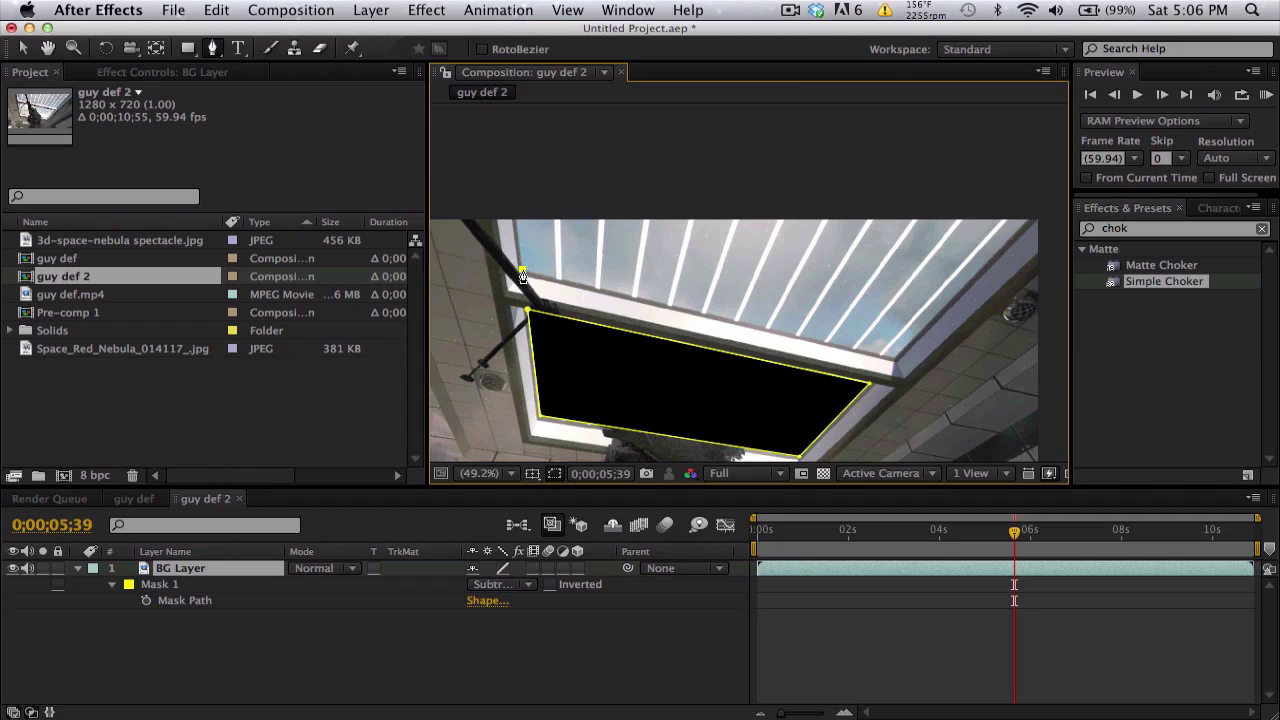
click(894, 359)
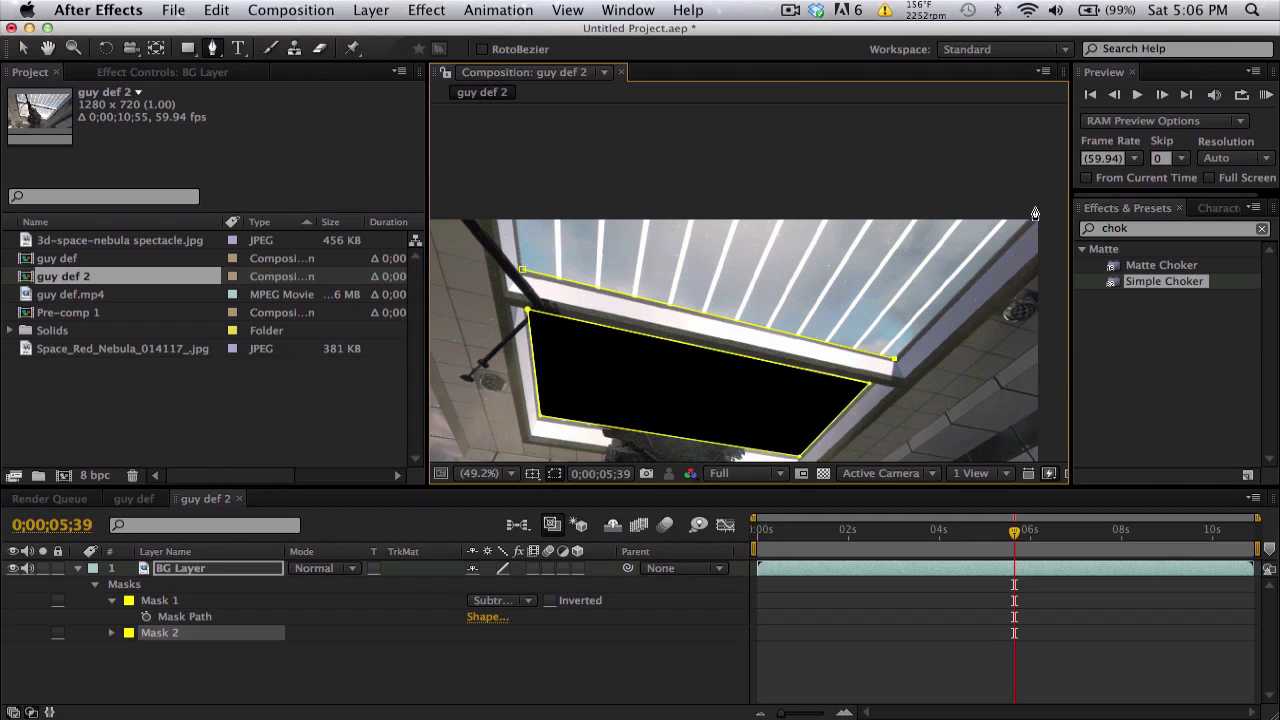
click(1036, 208)
click(517, 195)
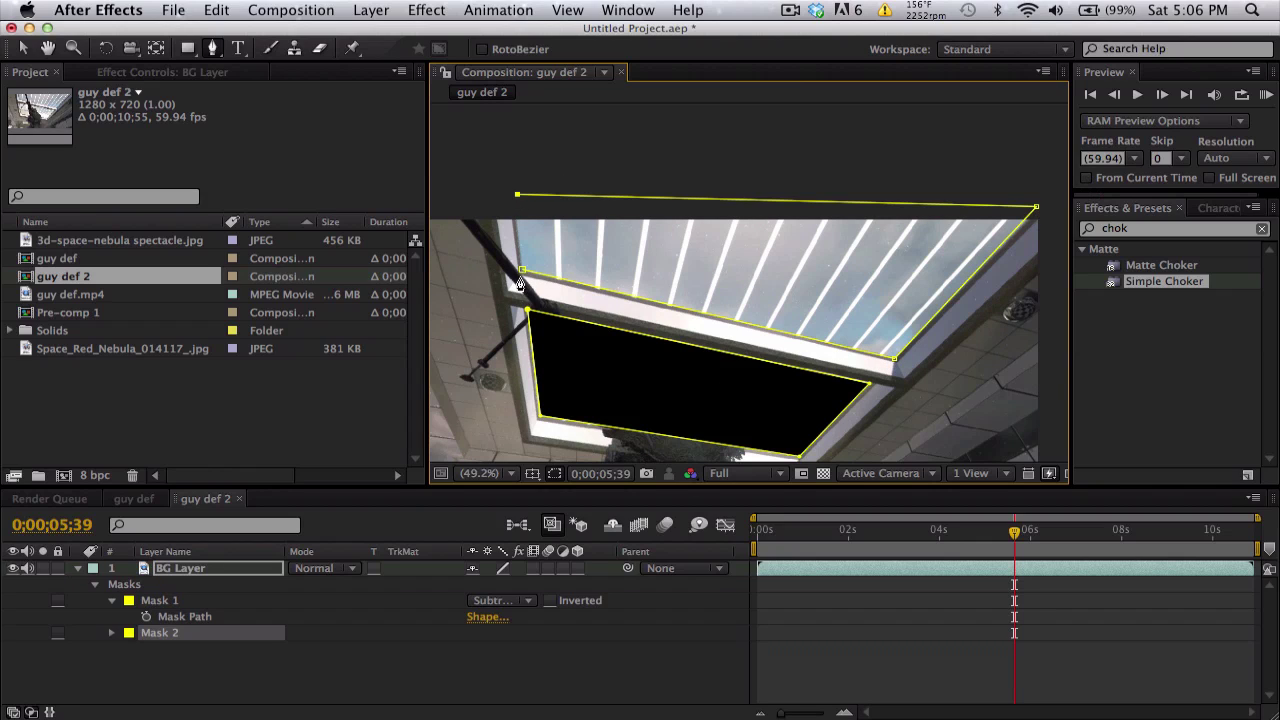
click(522, 270)
key(space)
drag(733, 328, 716, 290)
click(497, 644)
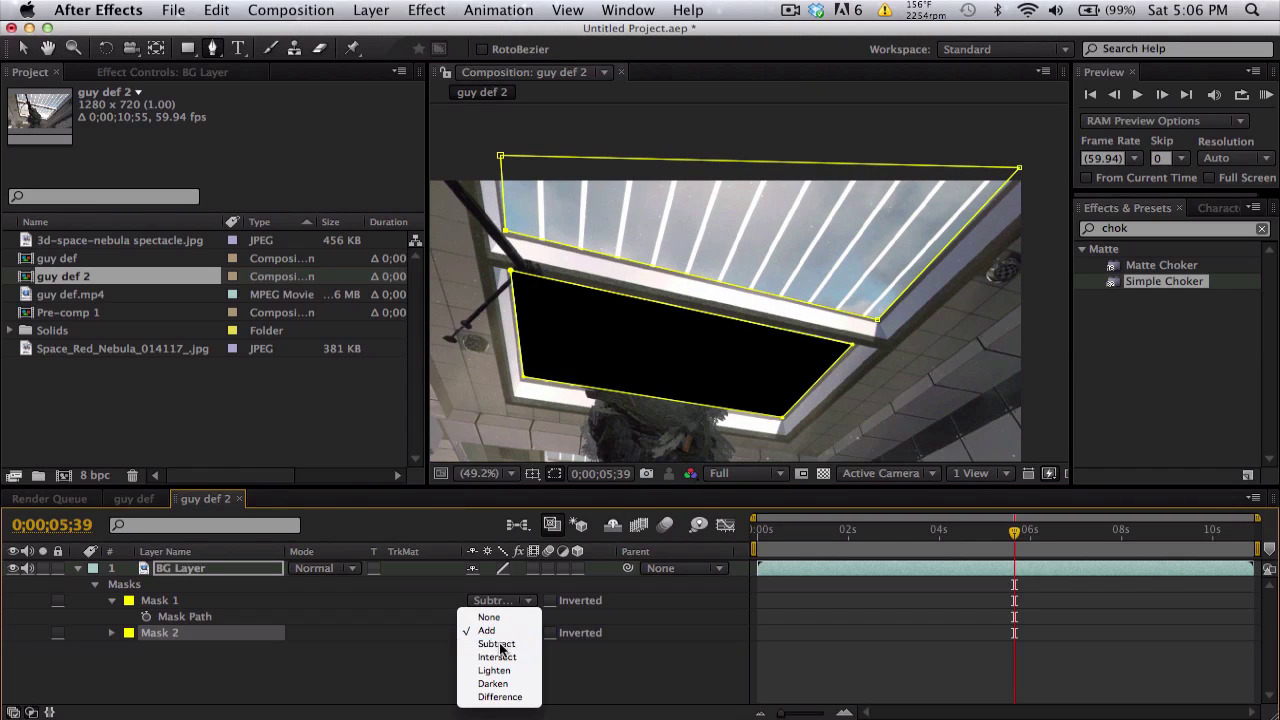
click(490, 648)
click(910, 630)
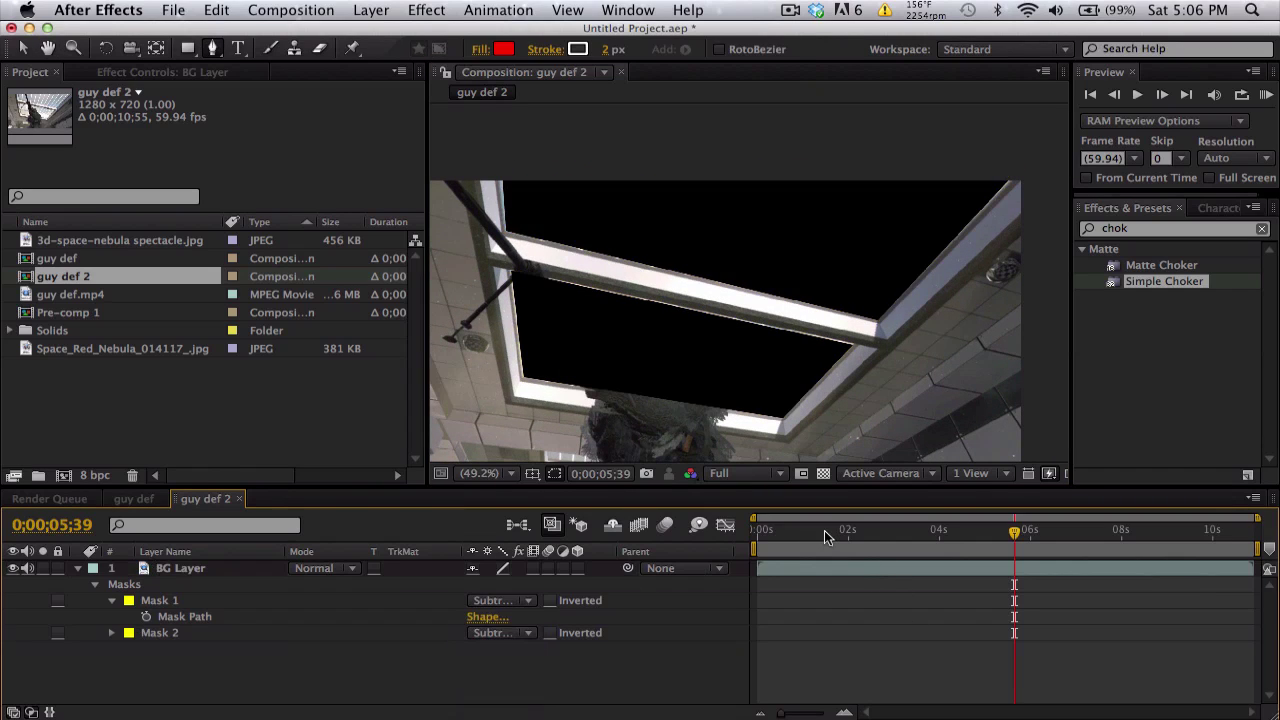
Nudge the upper mask's top-right corner slightly outward
click(22, 47)
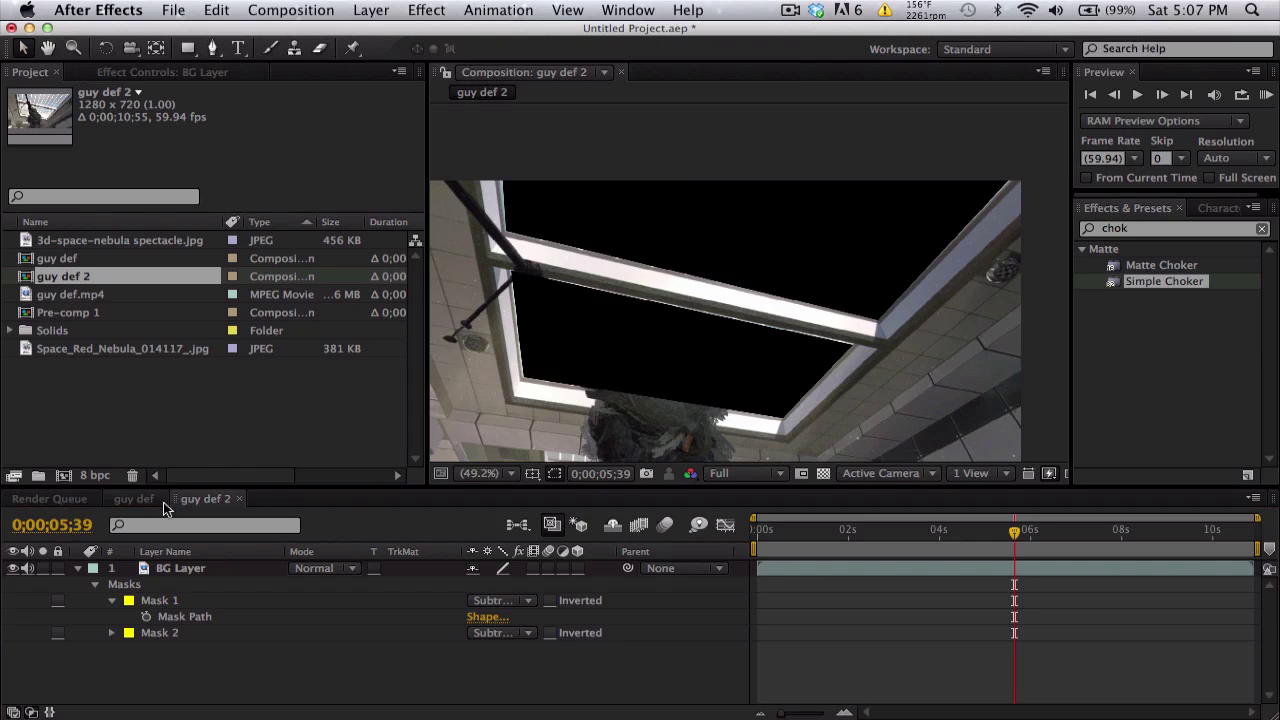
click(196, 572)
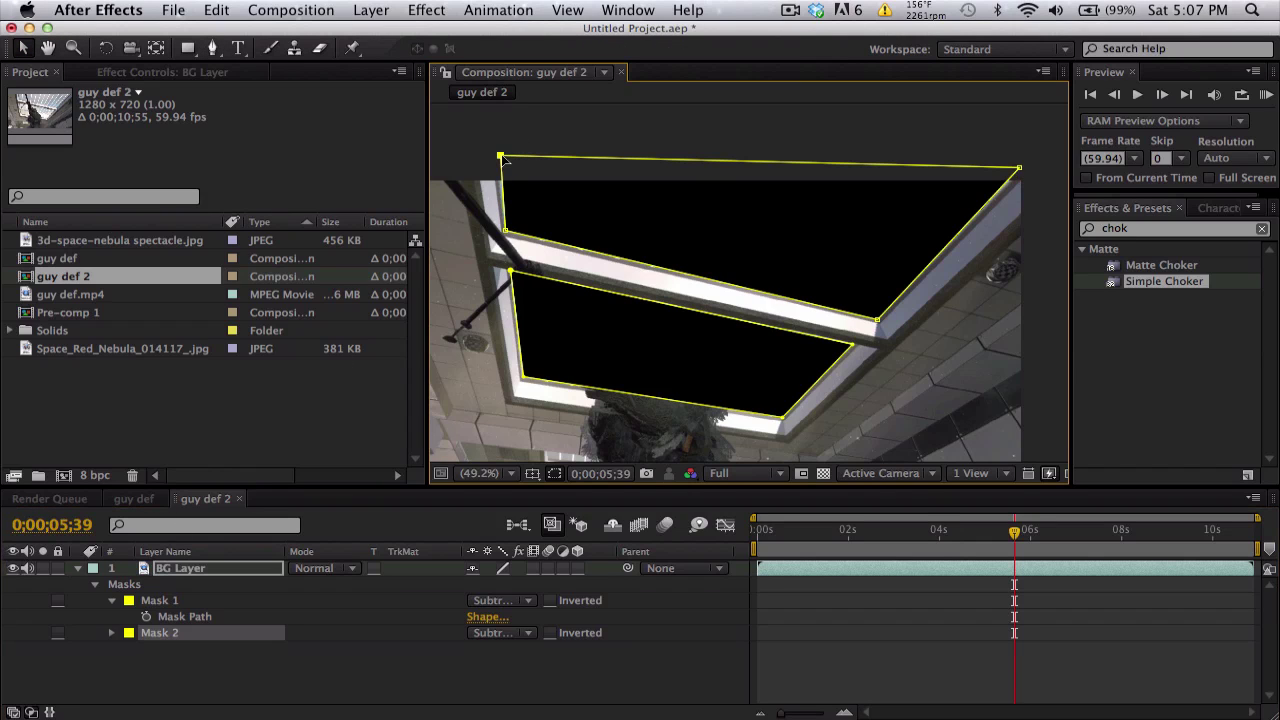
click(500, 153)
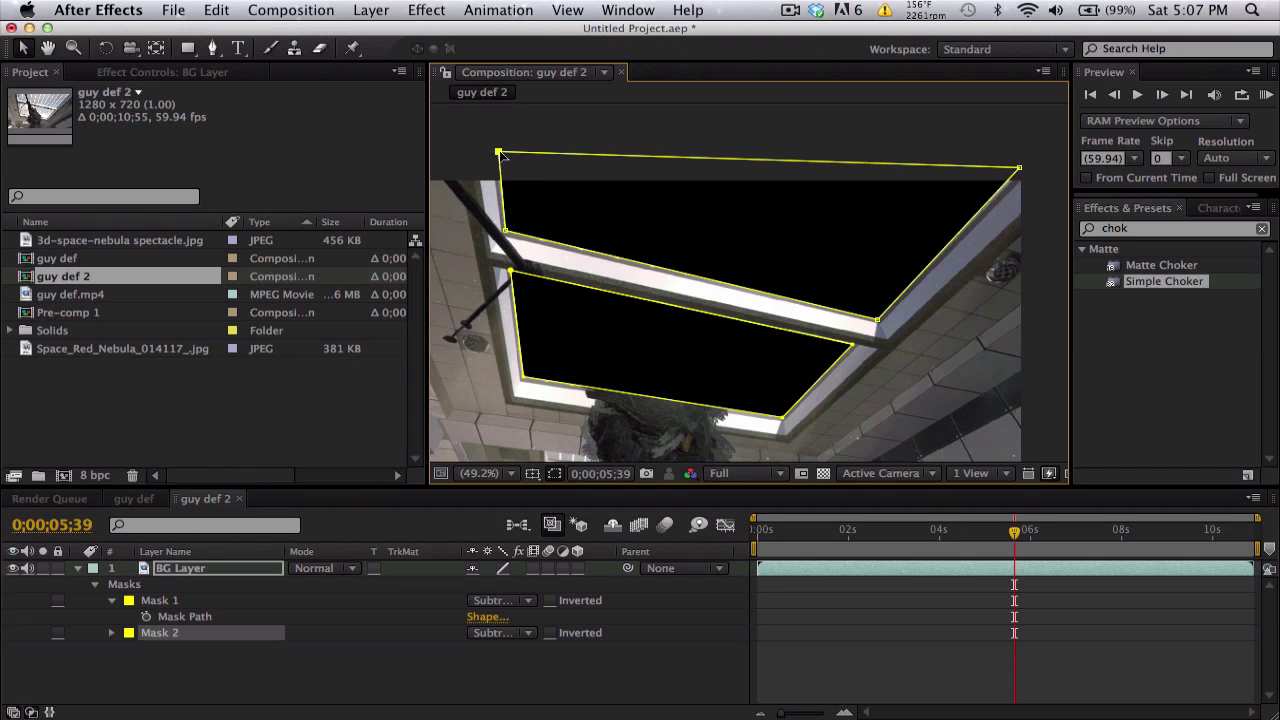
click(1018, 169)
drag(1018, 170, 1024, 168)
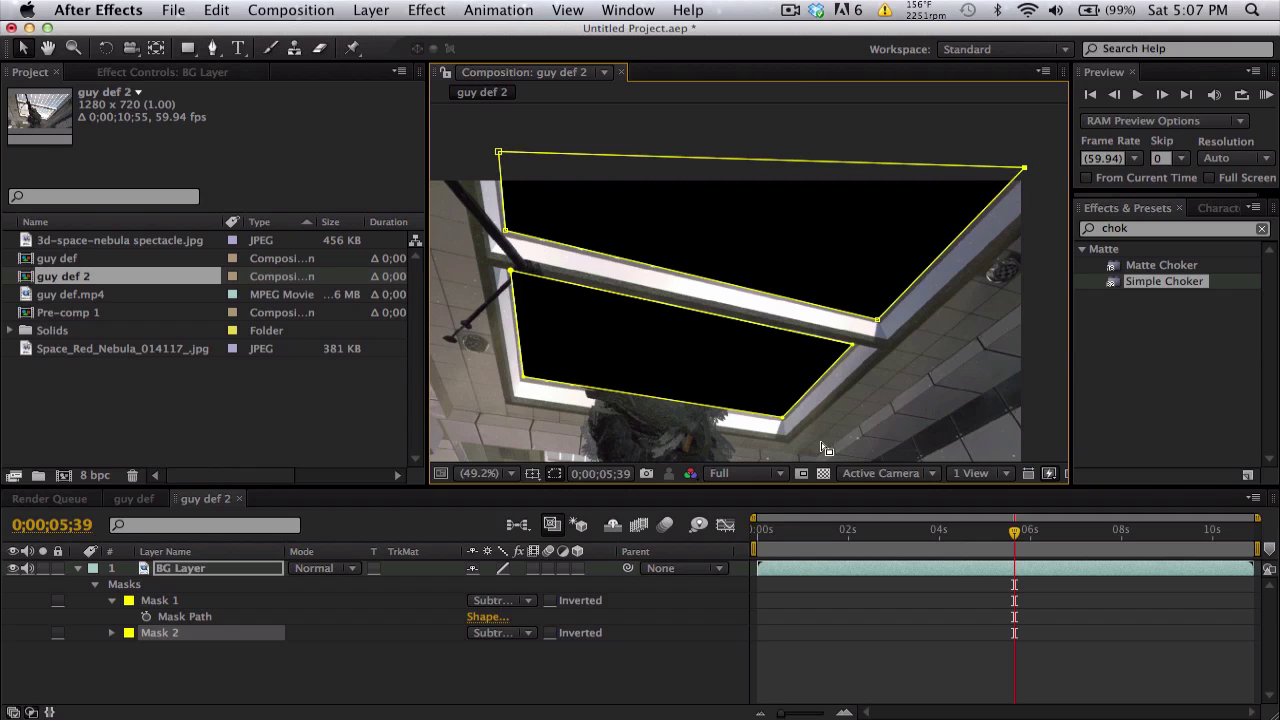
Reveal both masks' properties and view the window edge at 100% magnification
click(850, 655)
click(196, 570)
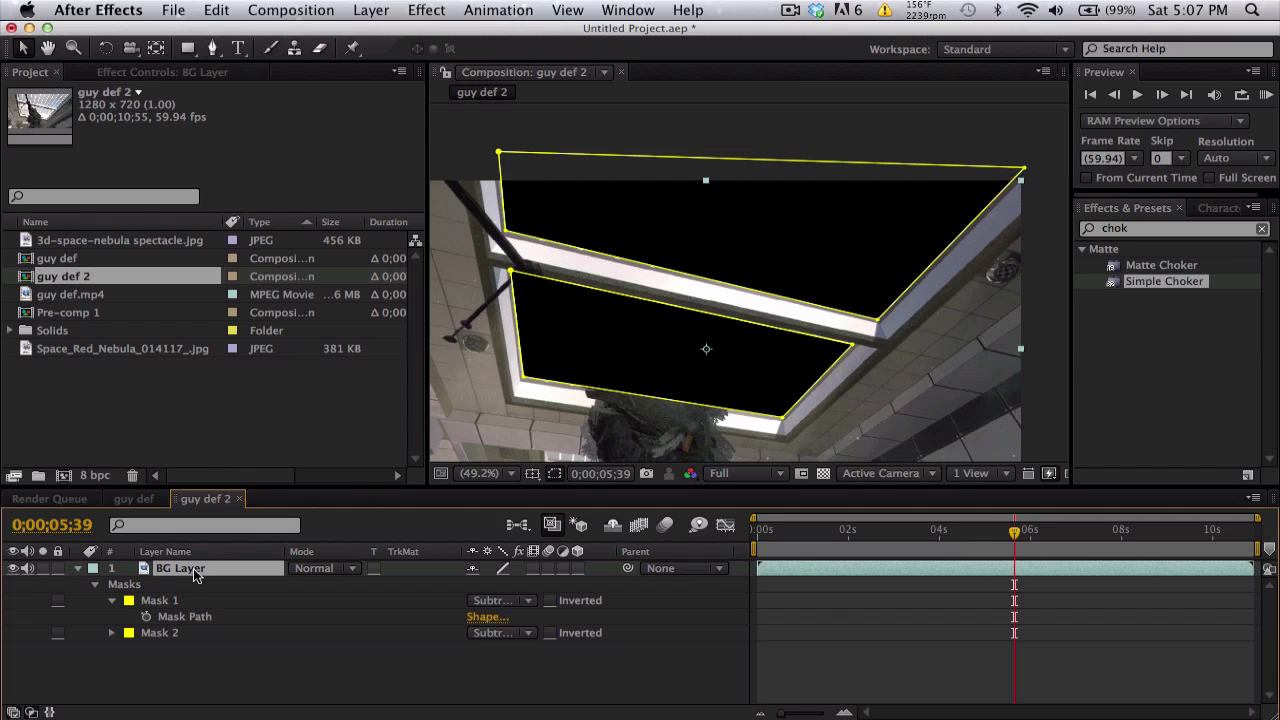
key(m)
key(m)
click(845, 633)
key(h)
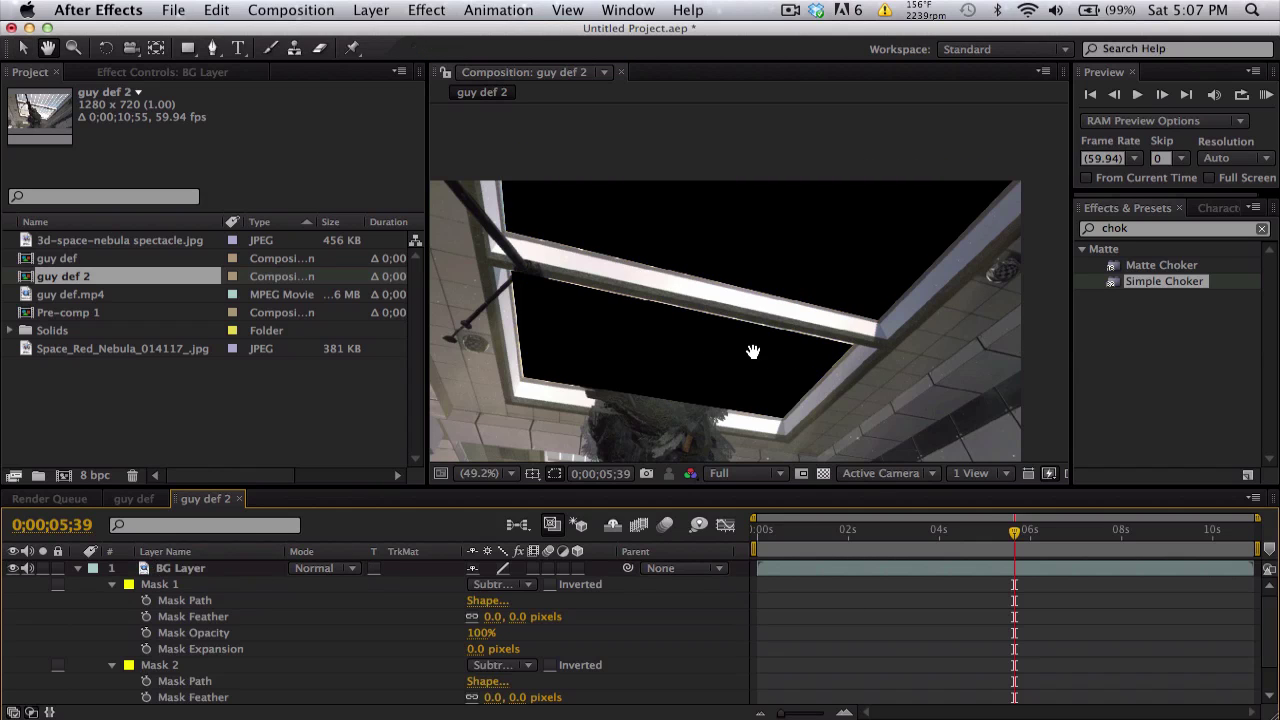
drag(753, 352, 789, 276)
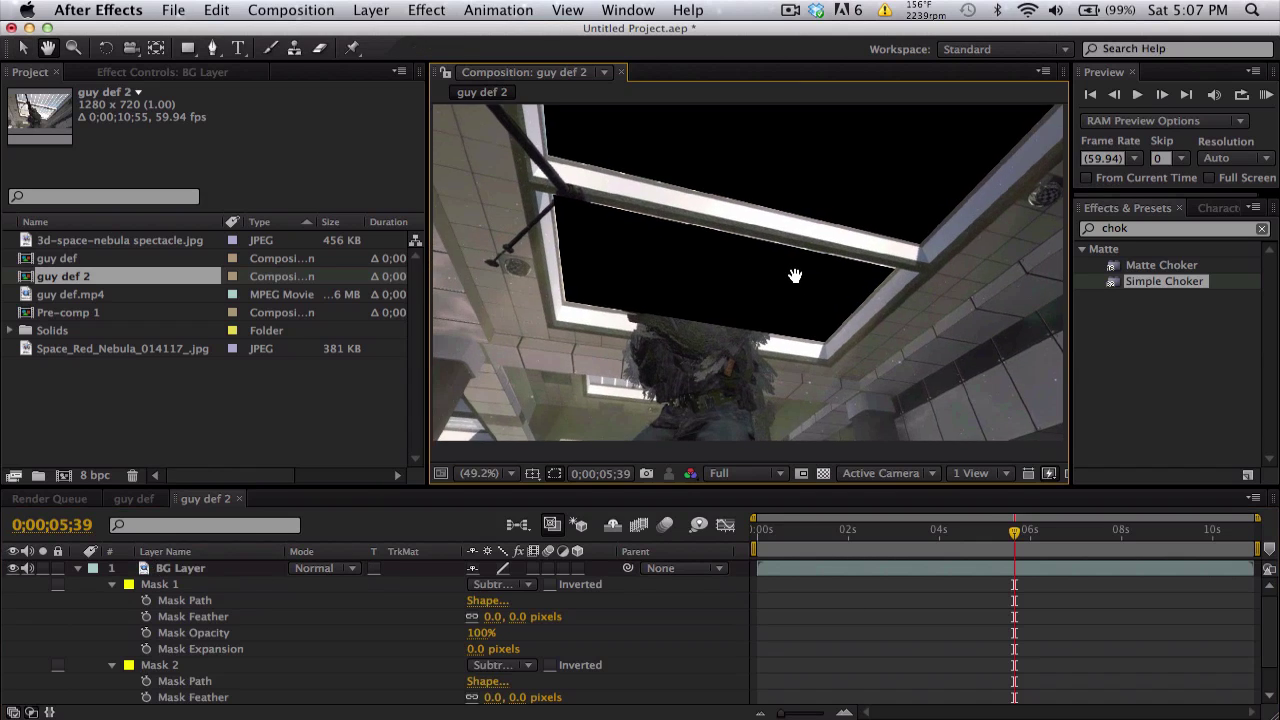
click(483, 474)
click(492, 350)
key(space)
drag(634, 217, 786, 288)
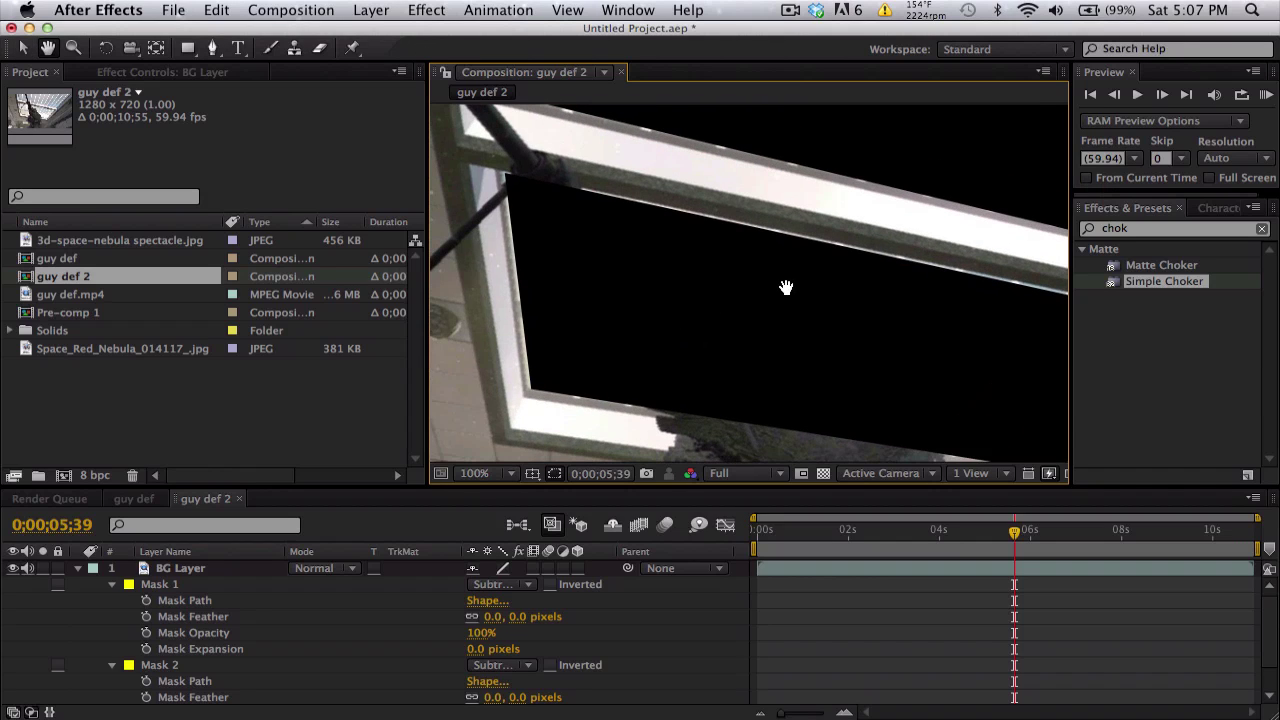
Set Mask 1's Mask Expansion to 2 pixels
drag(476, 649, 476, 649)
click(476, 649)
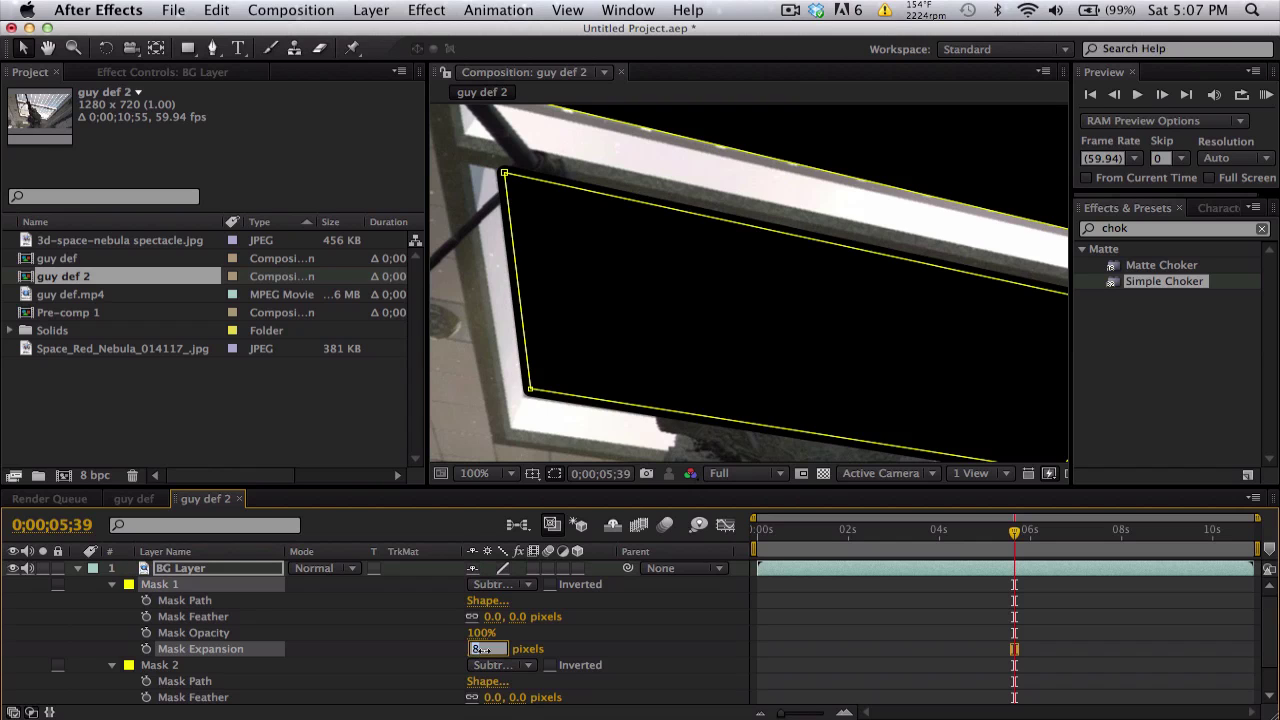
text(2)
key(Return)
Pan to the other window opening and inspect Mask 1's corner
click(833, 655)
key(space)
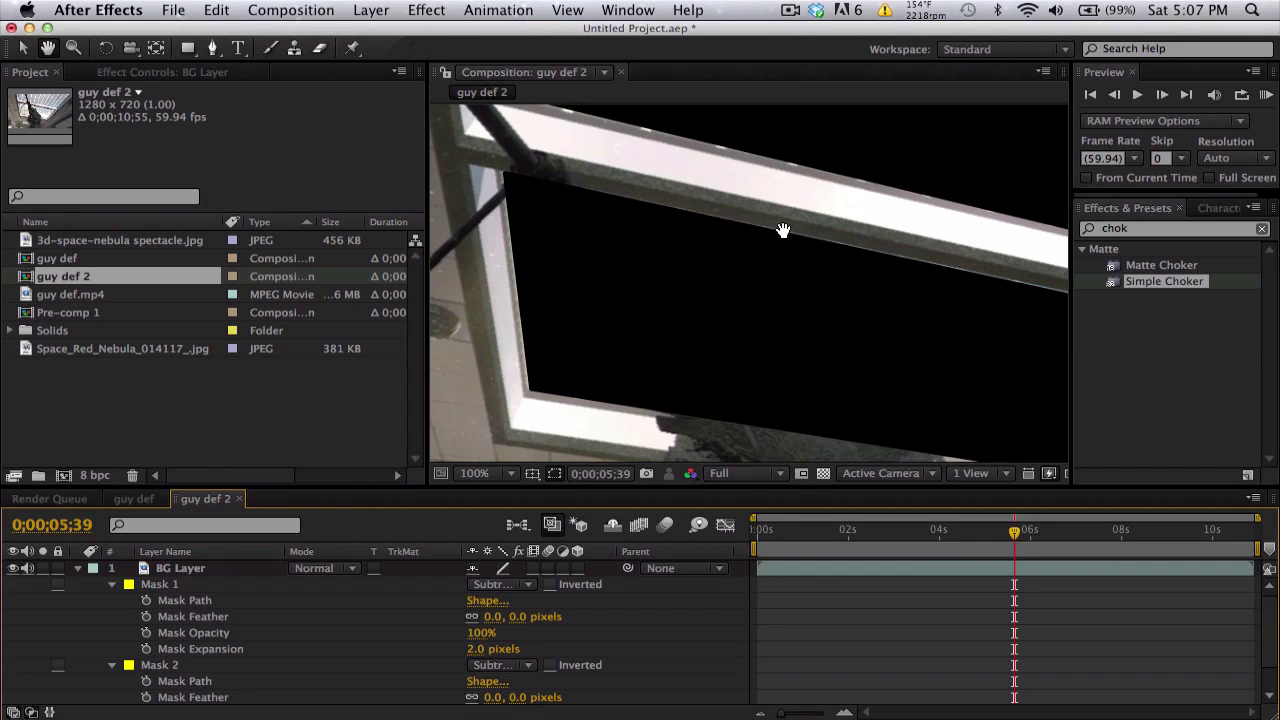
drag(783, 229, 392, 184)
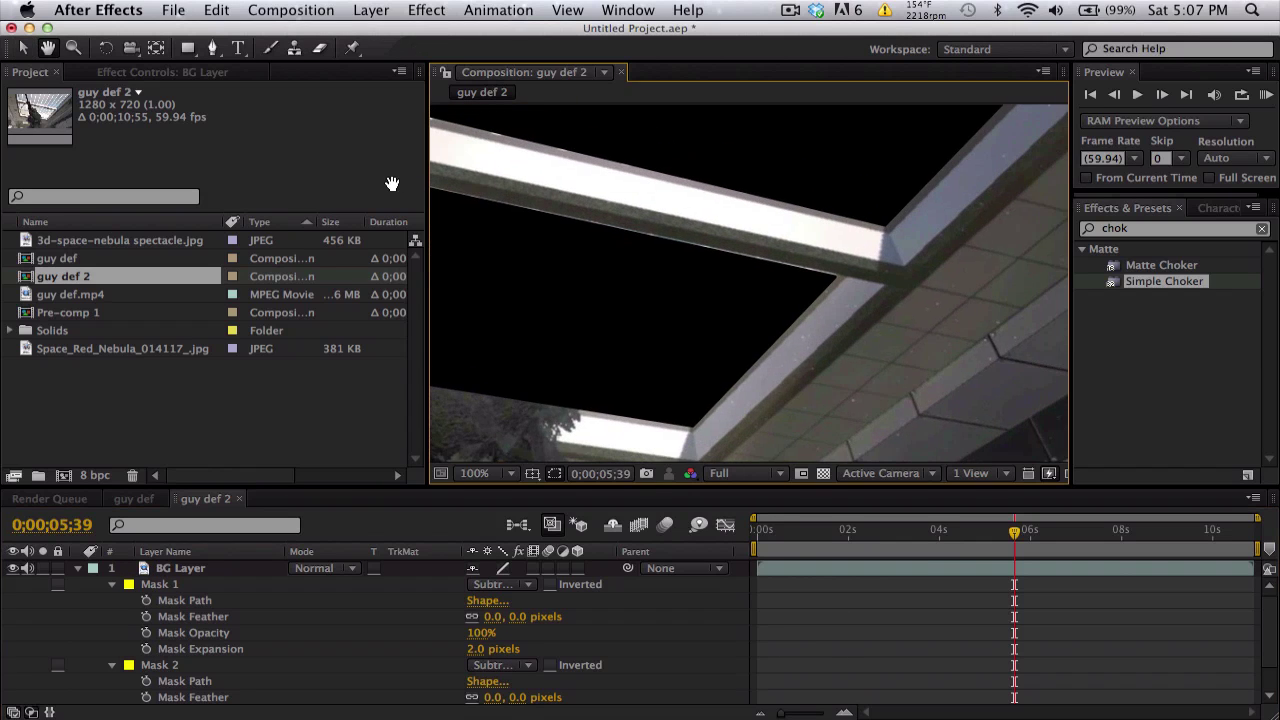
click(243, 569)
click(835, 276)
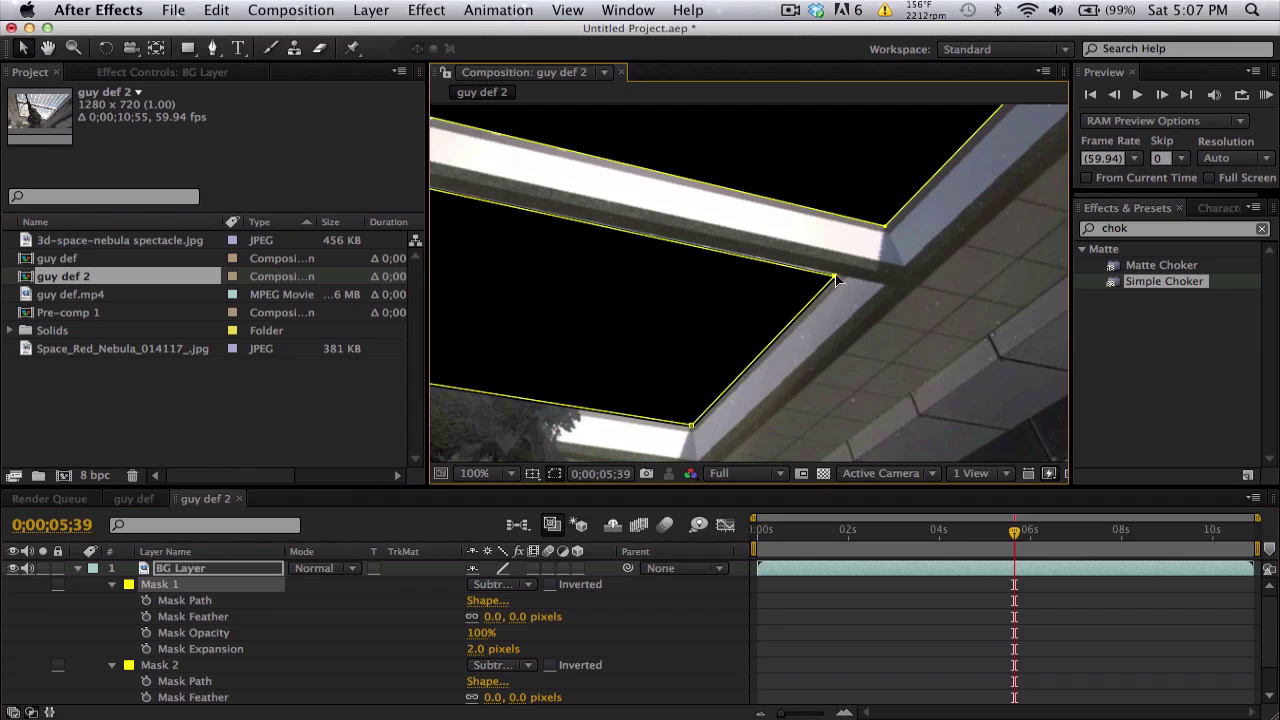
click(884, 626)
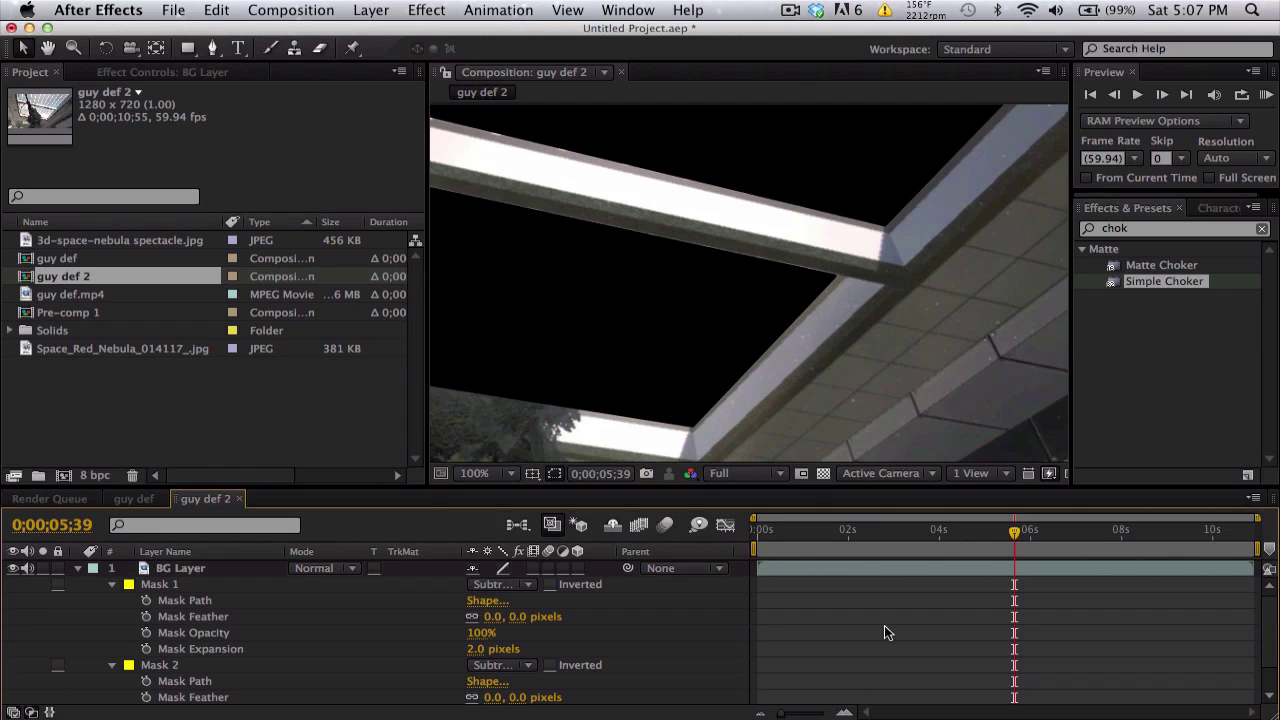
click(505, 472)
Fit the frame, collapse BG Layer's masks, and review the black cutouts from 0;00;01;28 onward
click(535, 109)
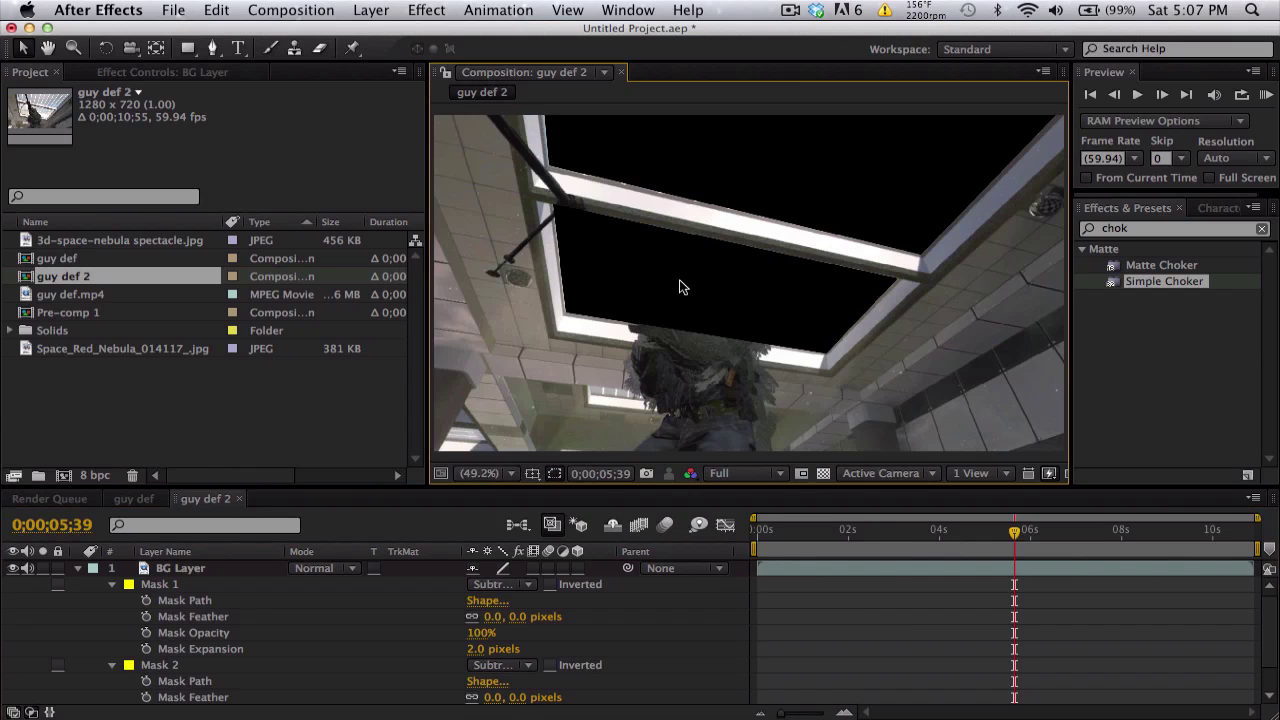
click(79, 568)
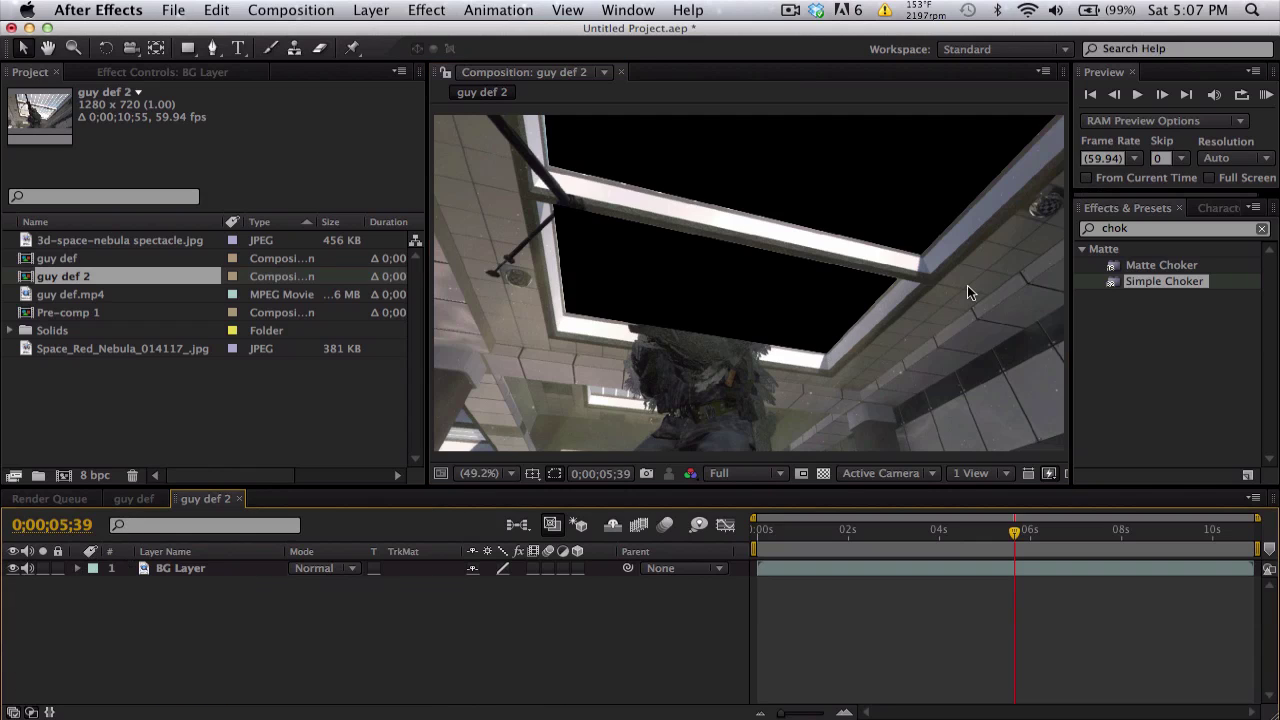
click(820, 475)
click(820, 475)
click(825, 533)
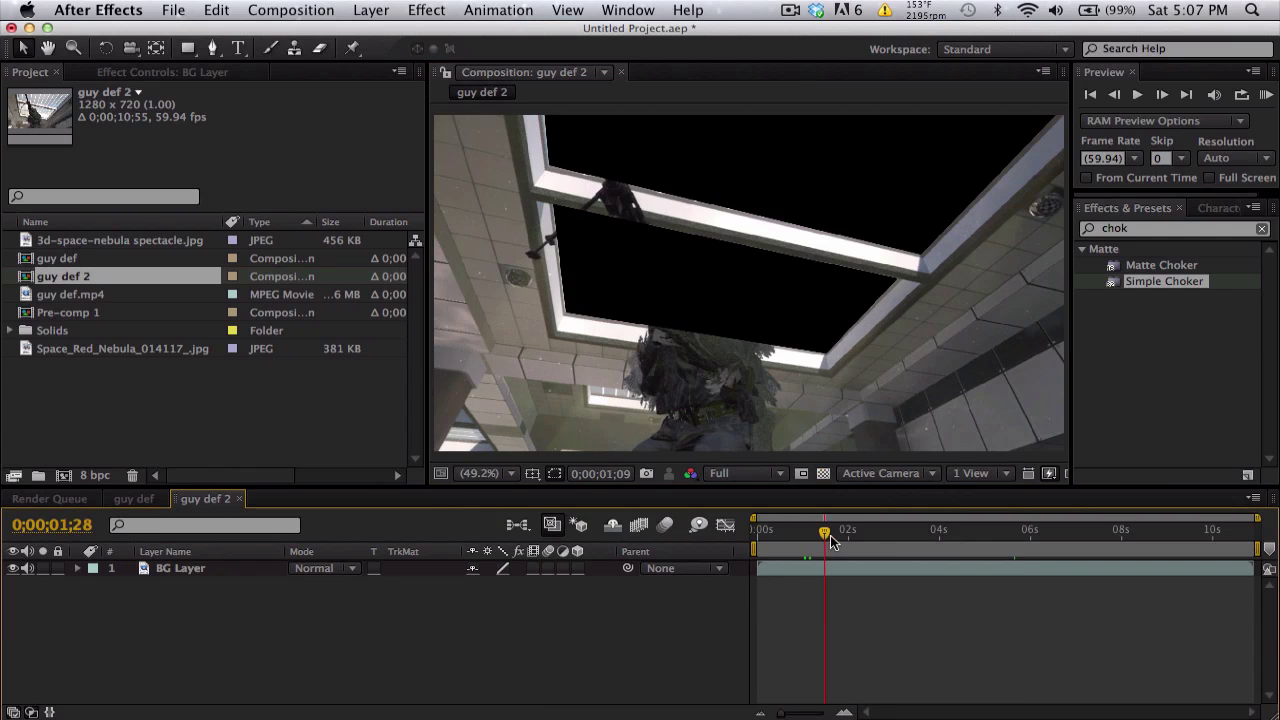
drag(830, 541, 904, 537)
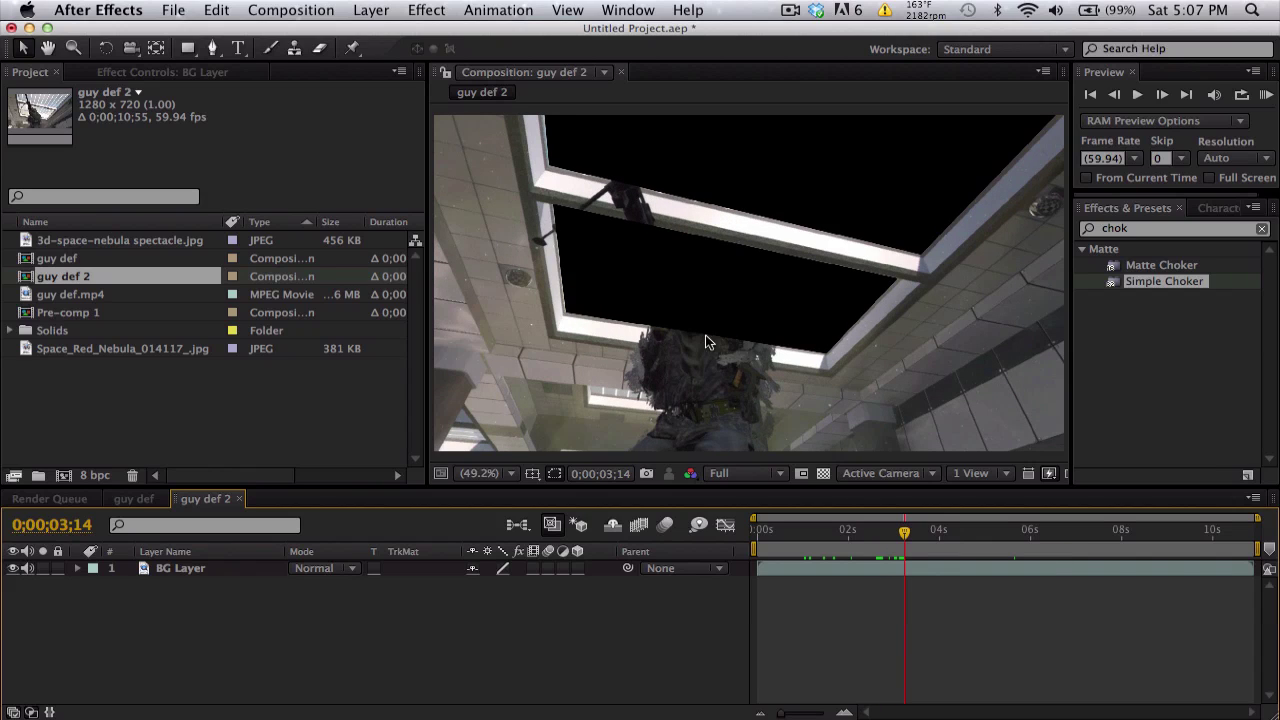
Put the nebula JPG beneath BG Layer and duplicate BG Layer as 'guy'
click(123, 247)
drag(132, 240, 223, 671)
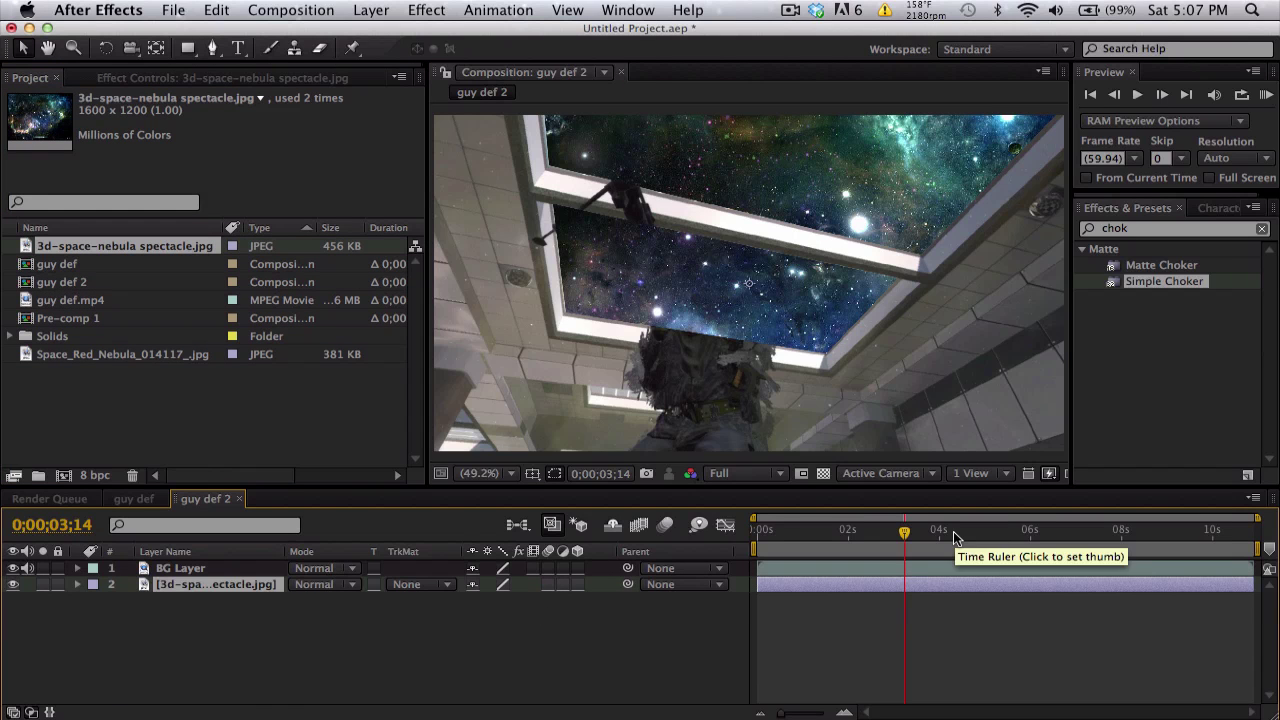
click(238, 572)
key(ctrl+d)
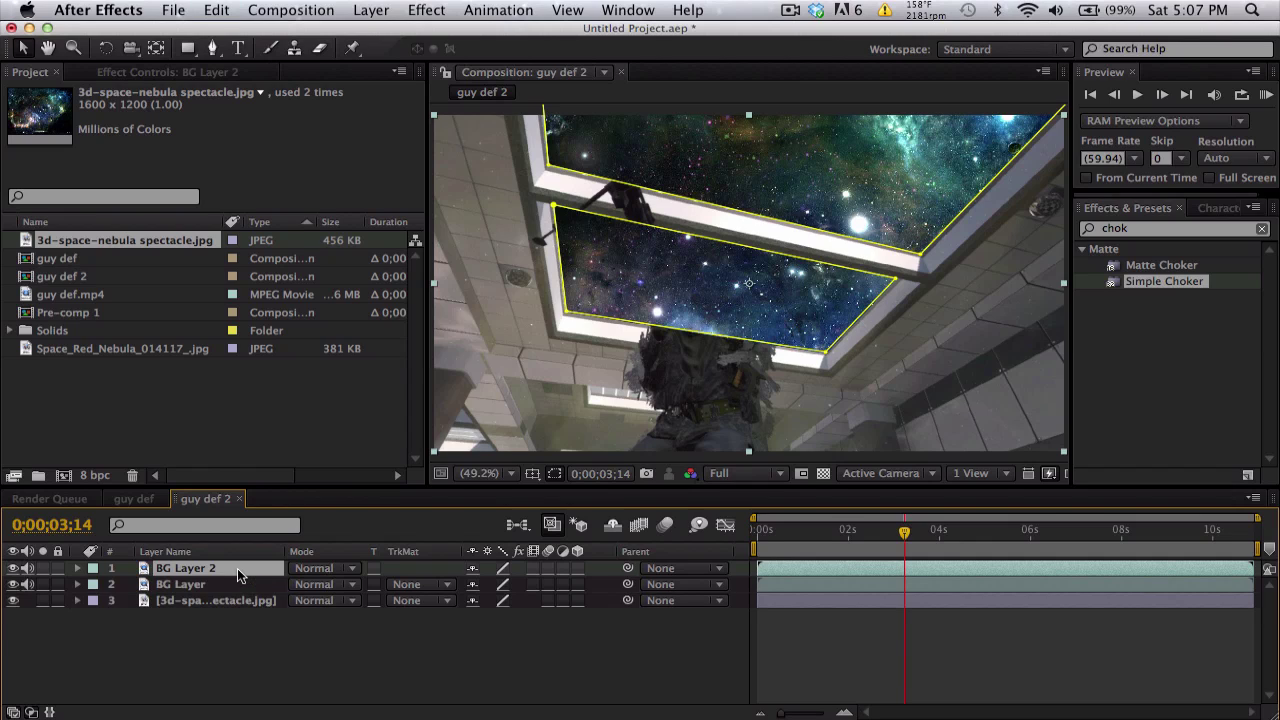
key(Return)
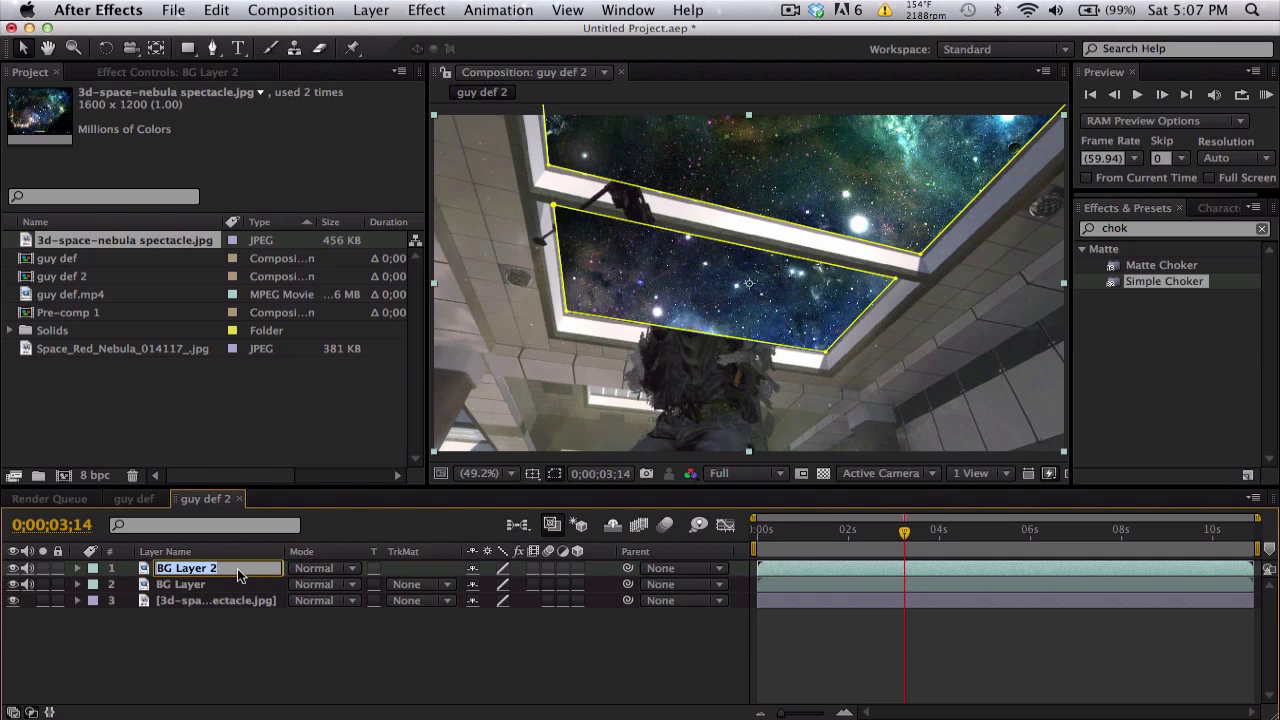
text(guy)
click(259, 641)
Delete both masks from the guy layer
click(216, 566)
key(m)
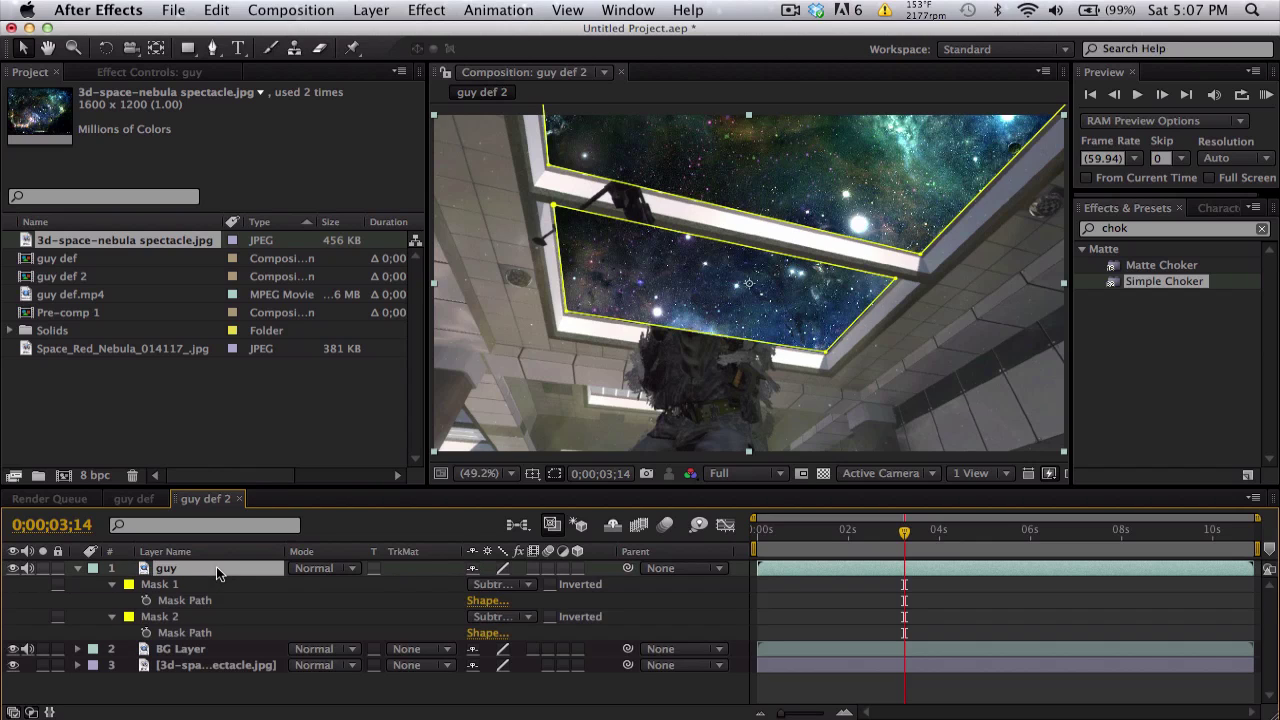
click(178, 586)
key(Delete)
click(178, 586)
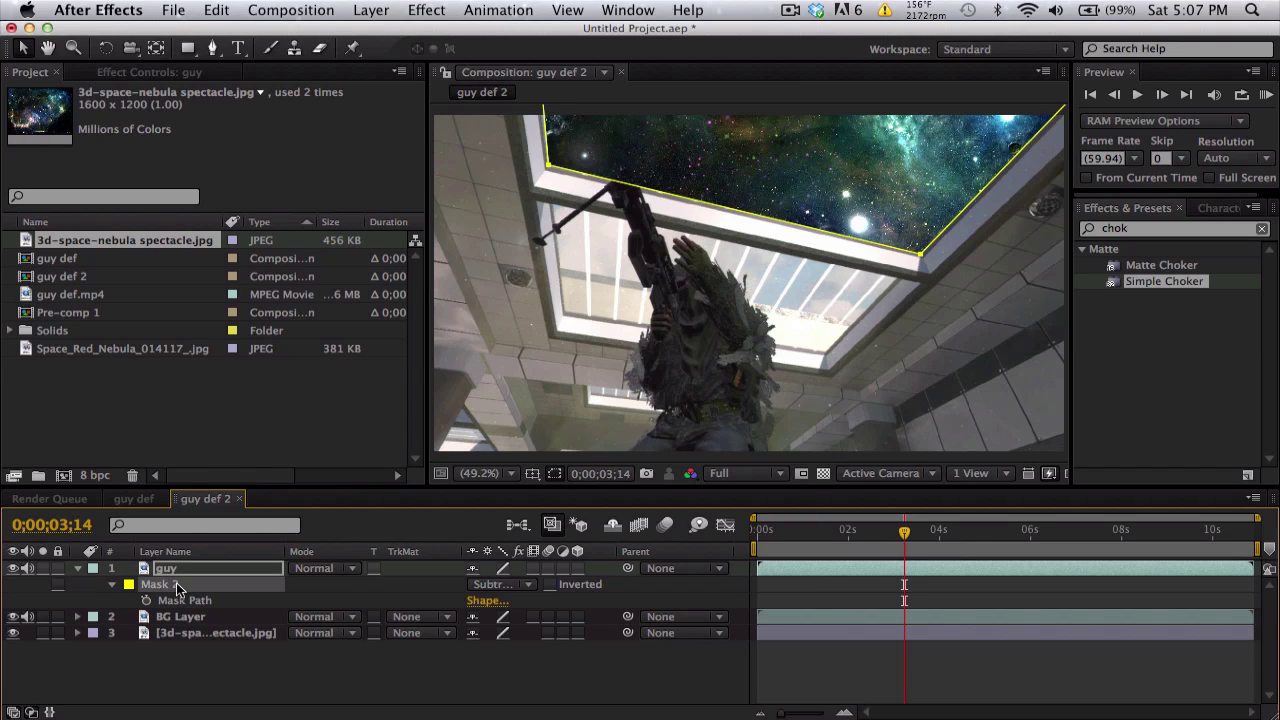
key(Delete)
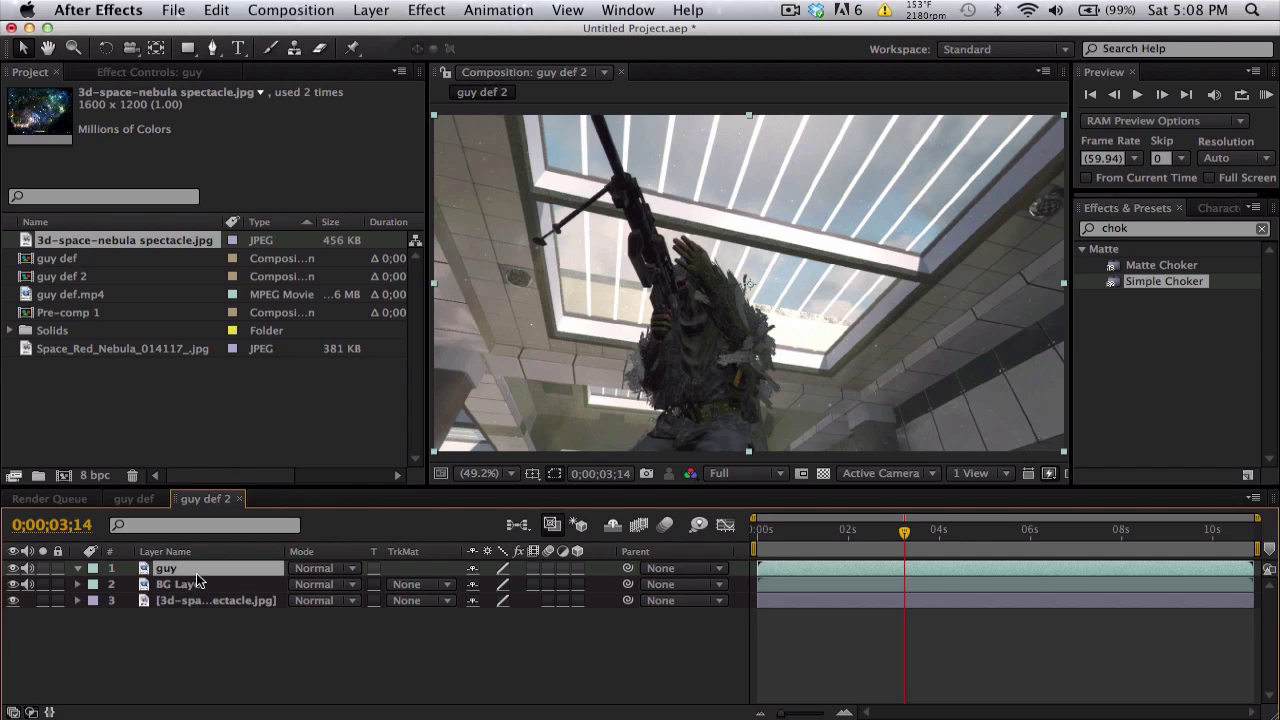
Duplicate the guy layer and name the copy 'matte'
key(super+d)
key(Return)
text(ma)
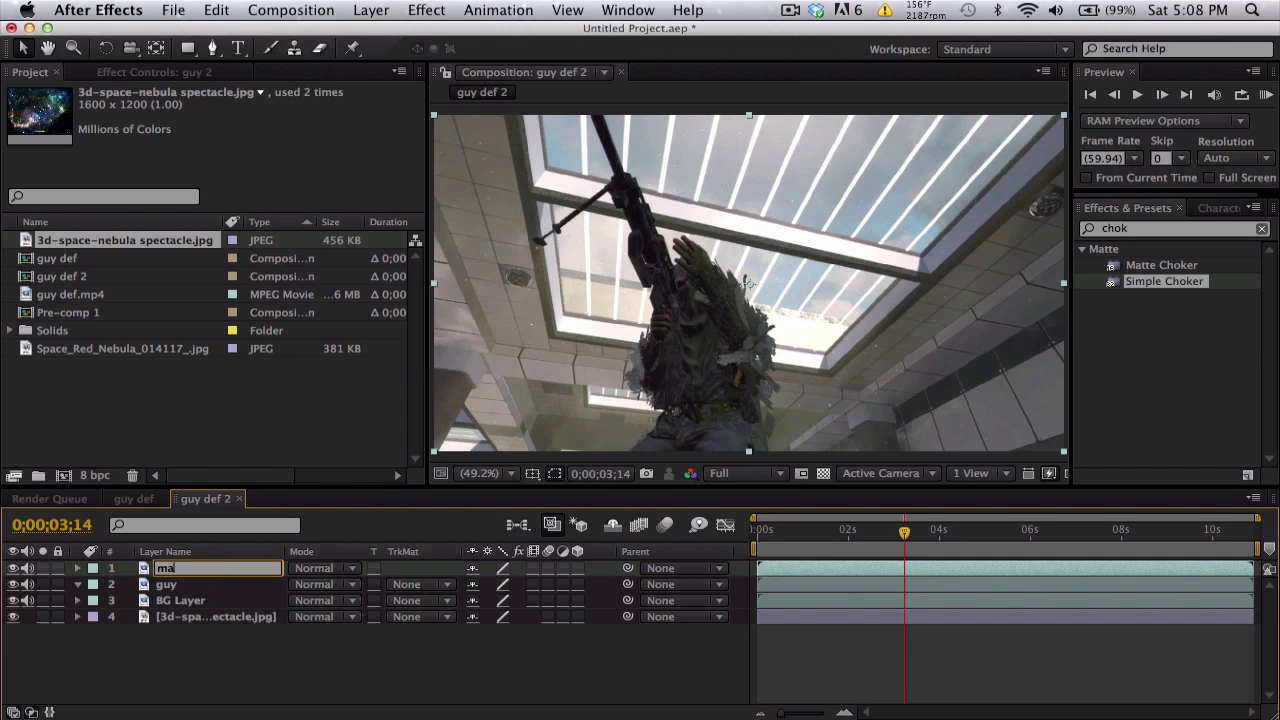
text(tte)
key(Return)
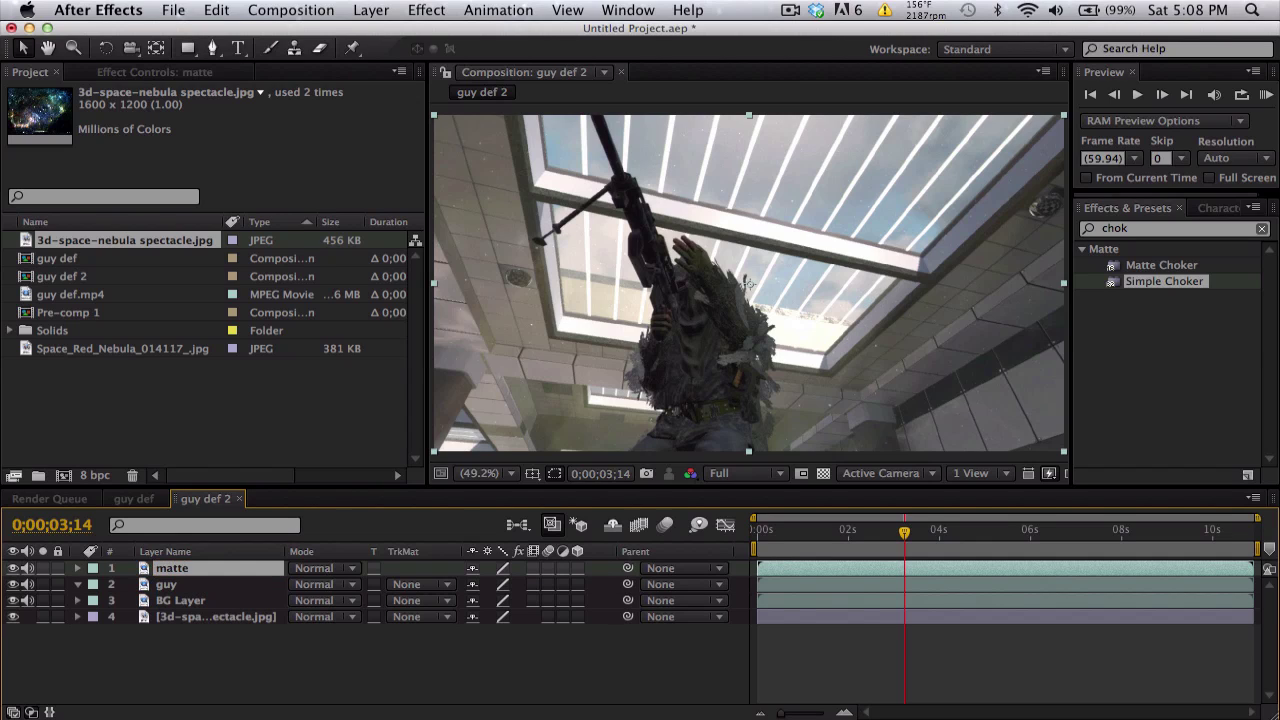
Mute the matte and guy layers' audio and hide the nebula image layer
click(27, 568)
click(27, 584)
click(203, 591)
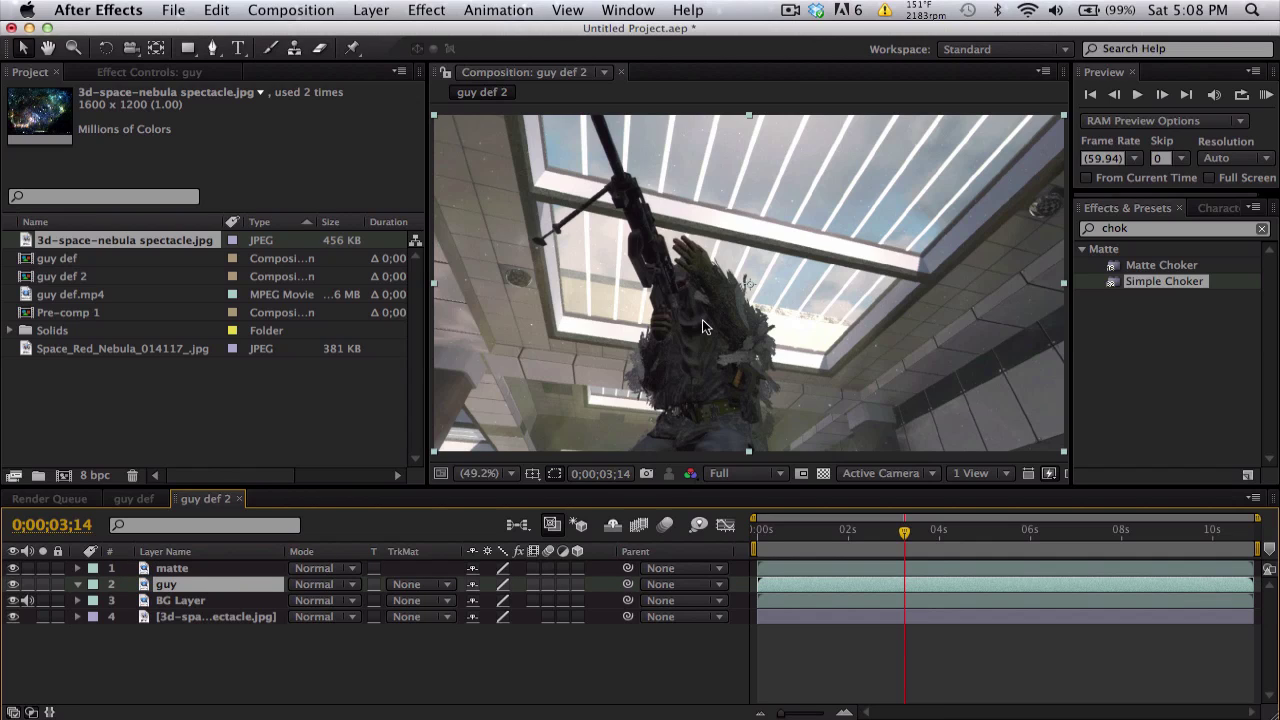
click(12, 616)
click(210, 620)
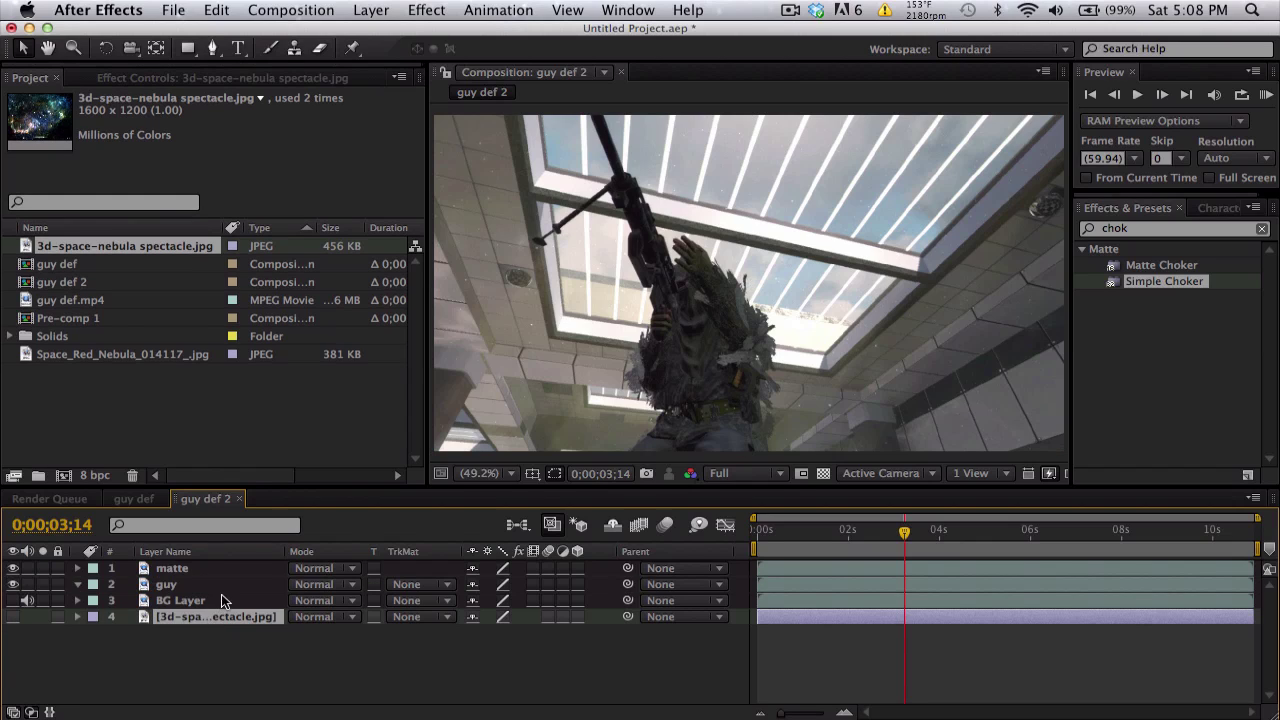
click(234, 584)
Give guy a Luma Inverted track matte from matte and scrub to check the transparency
click(425, 587)
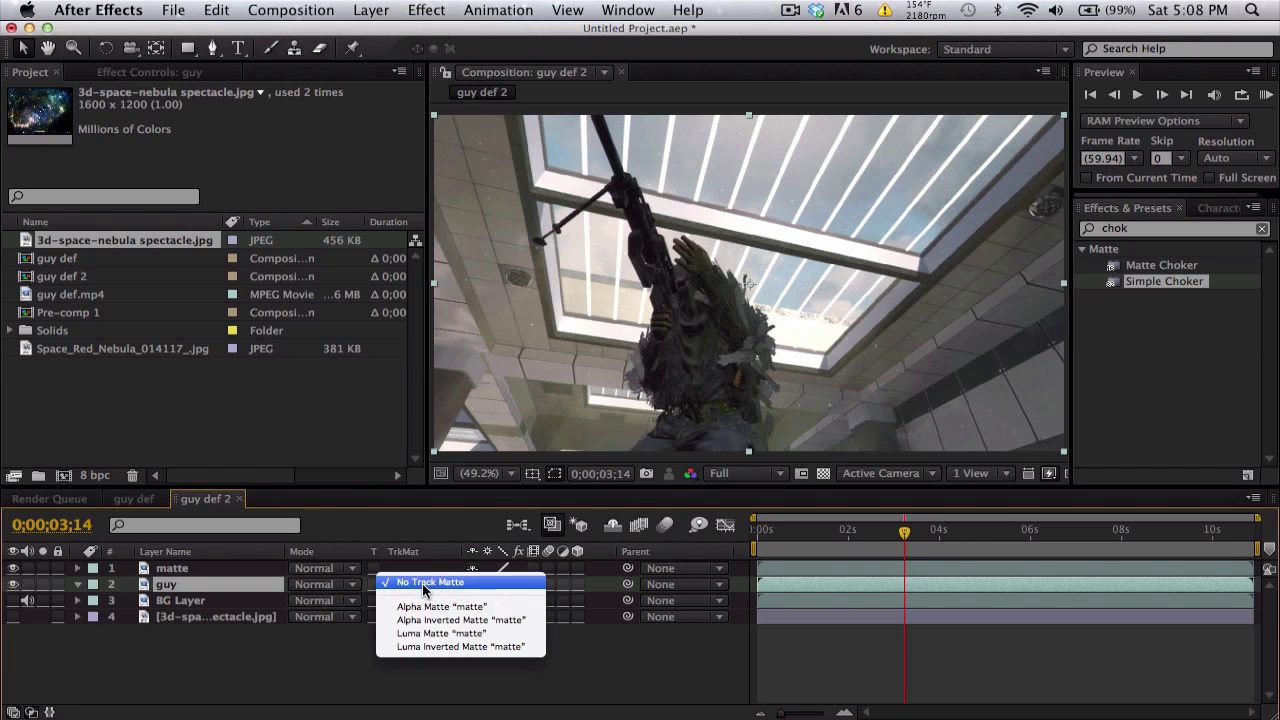
click(448, 649)
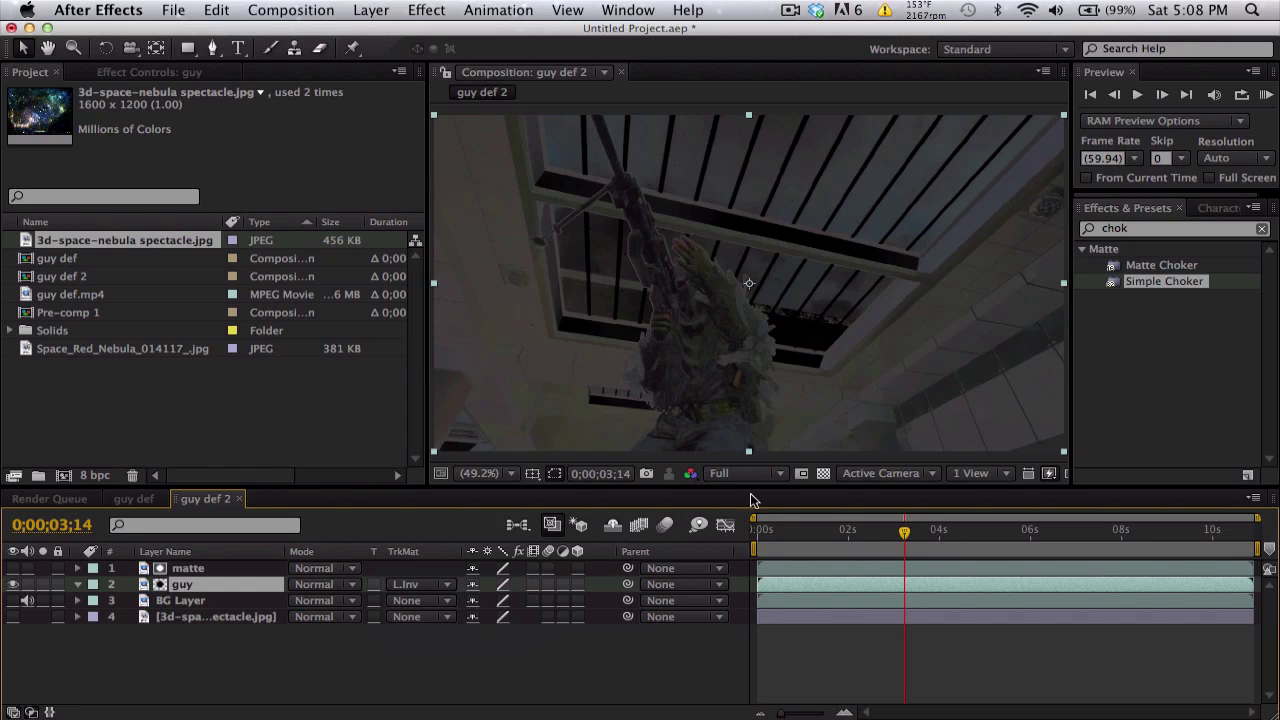
click(829, 471)
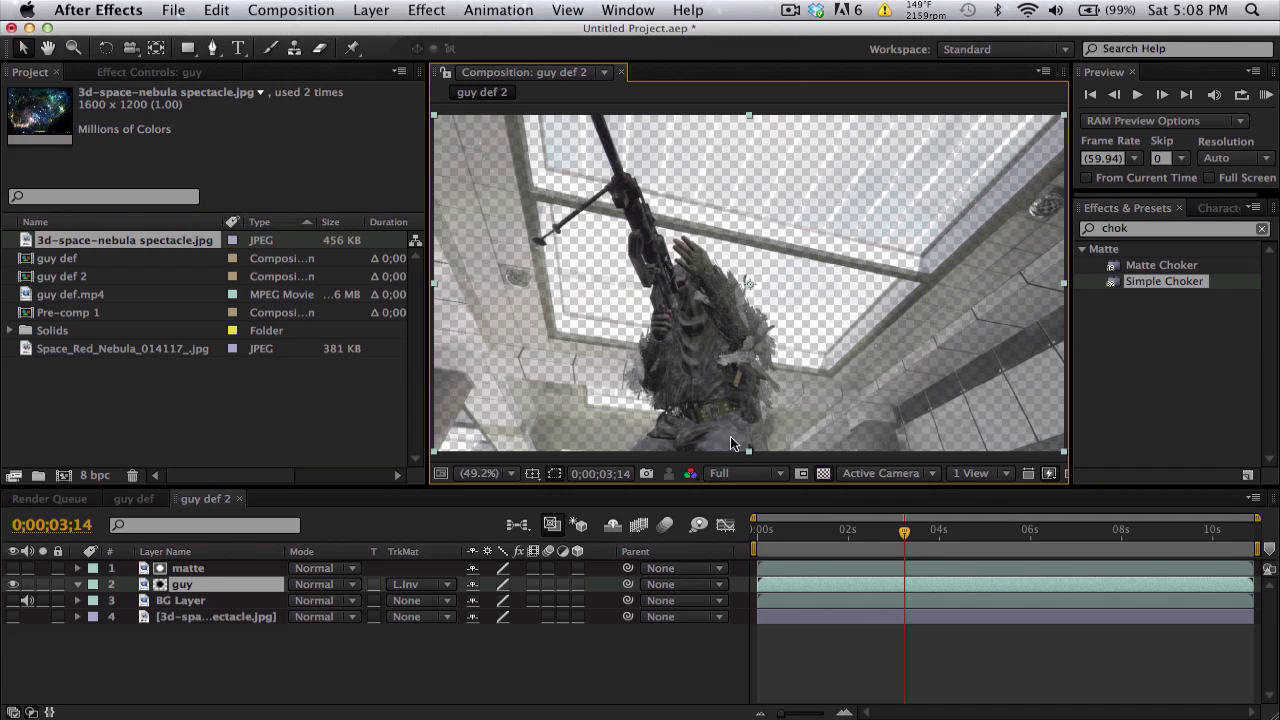
drag(857, 531, 889, 531)
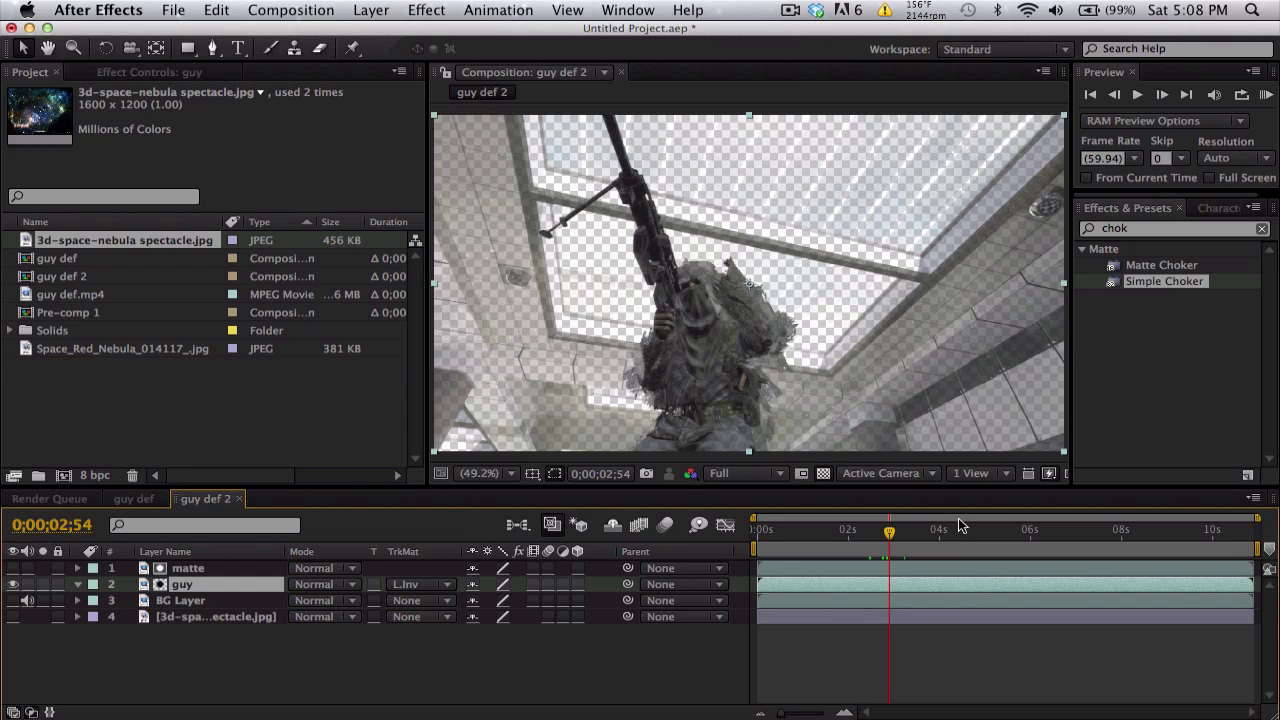
drag(925, 531, 953, 531)
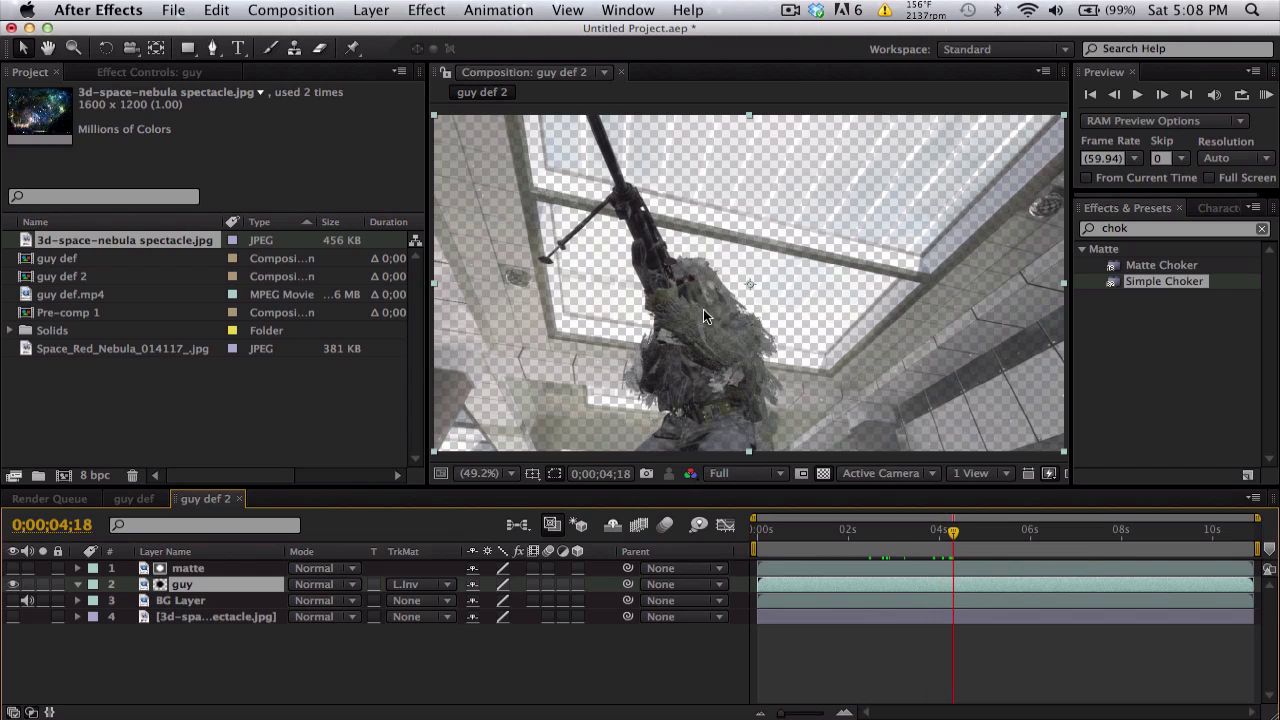
Make the matte layer visible again, undoing an accidental nudge
click(200, 569)
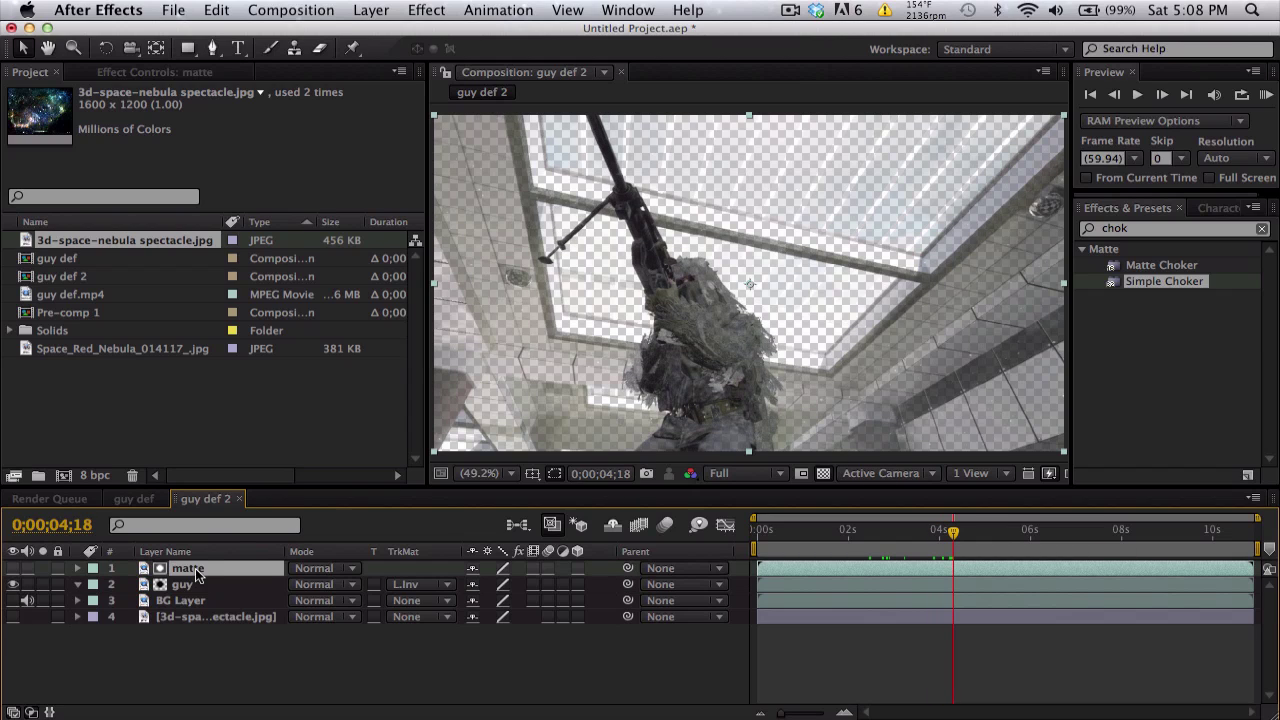
click(13, 569)
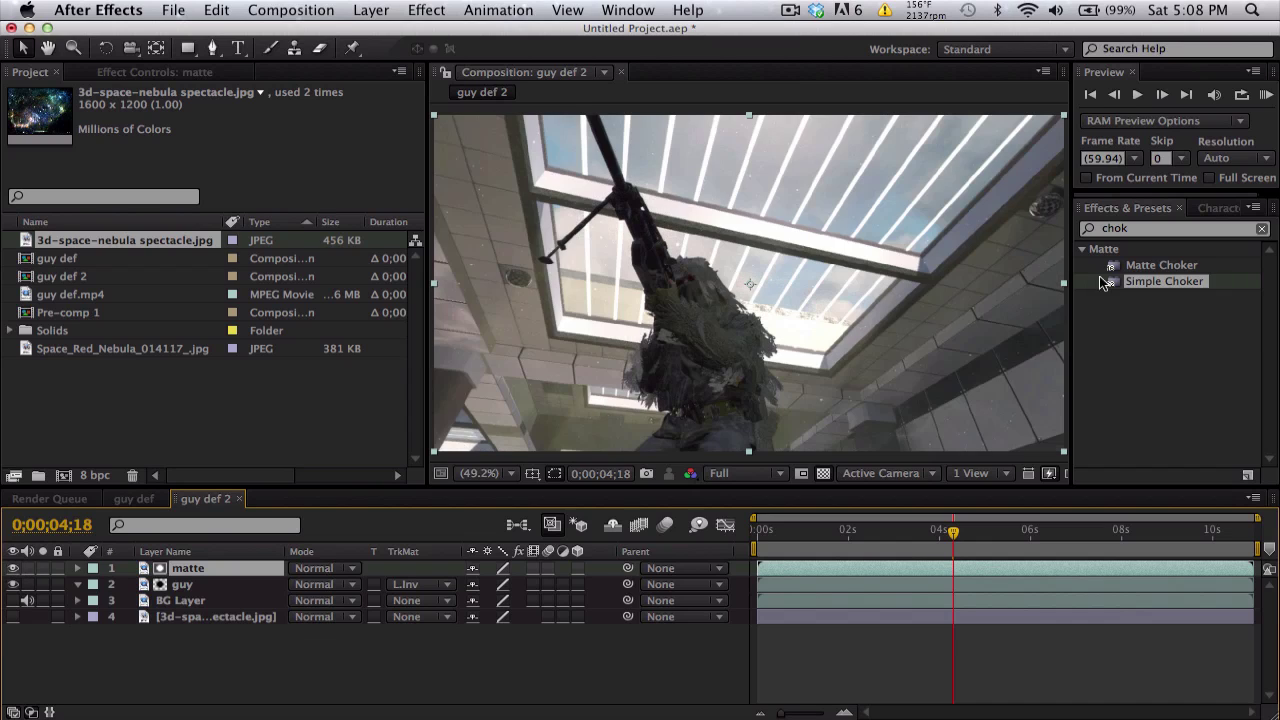
drag(1036, 220, 1025, 217)
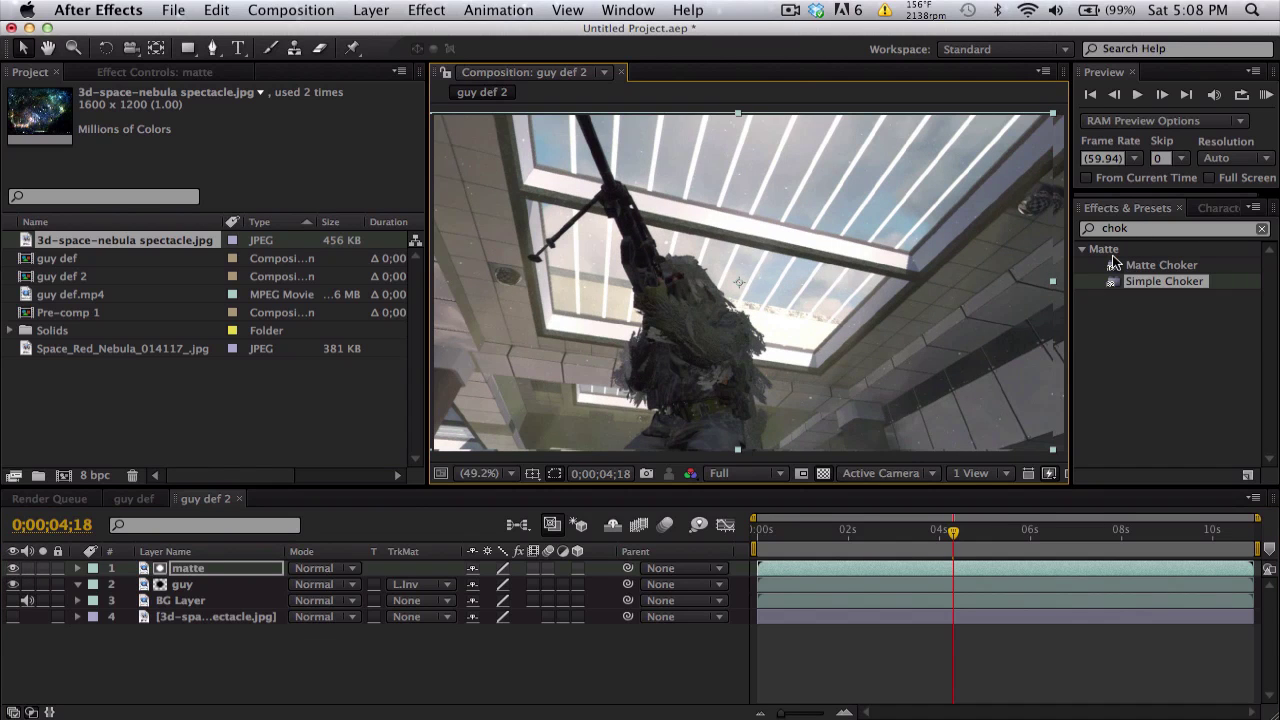
key(super+z)
Apply the Tint effect to the matte layer
click(1143, 230)
text(tin)
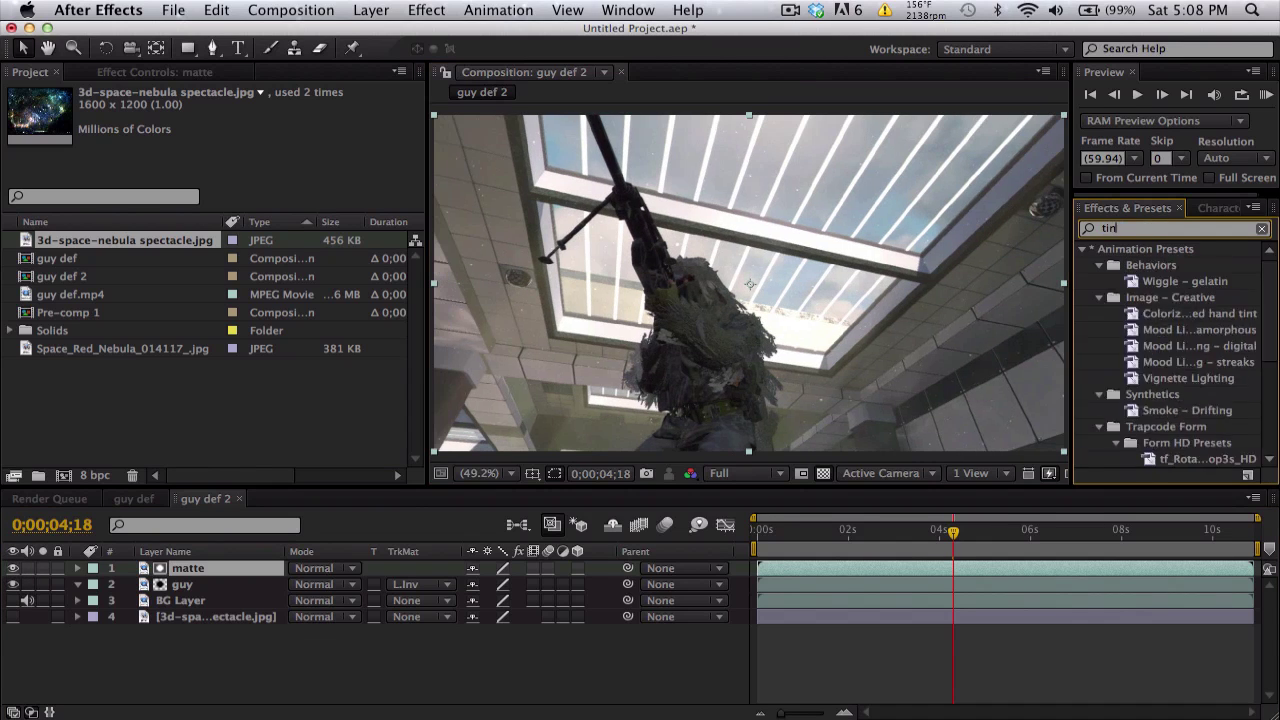
text(t)
drag(1136, 314, 244, 570)
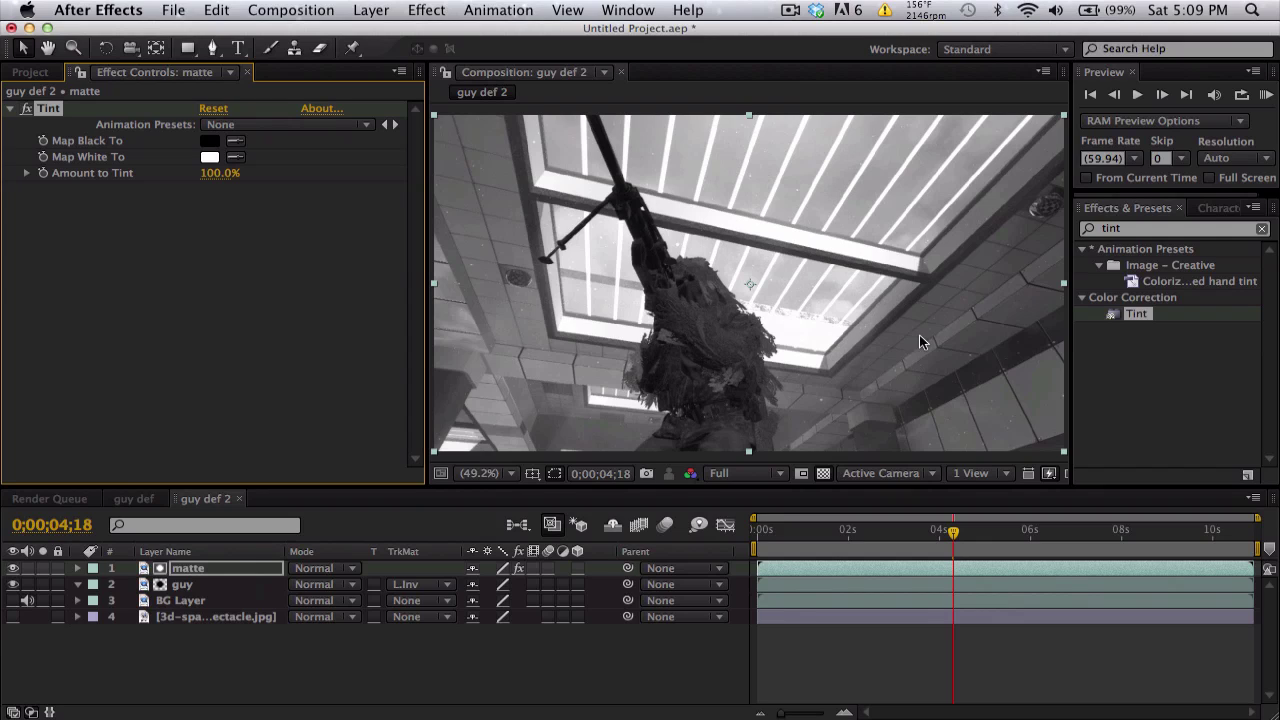
click(222, 581)
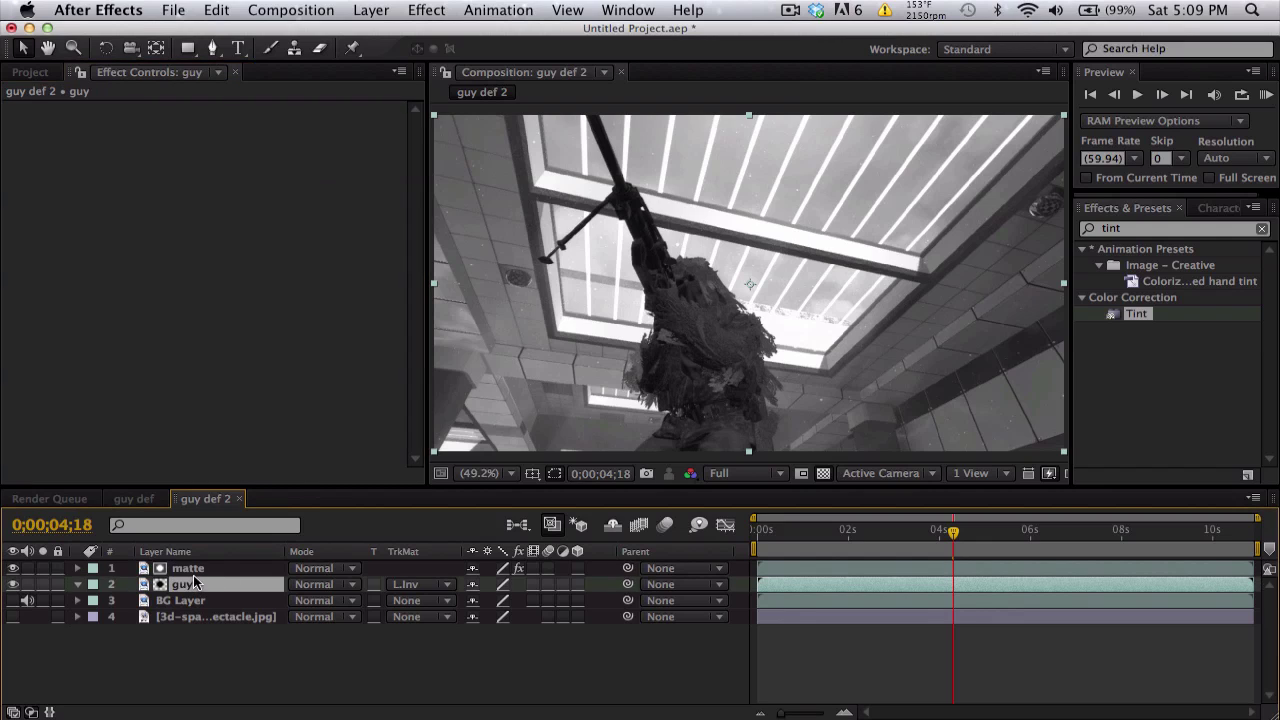
click(195, 572)
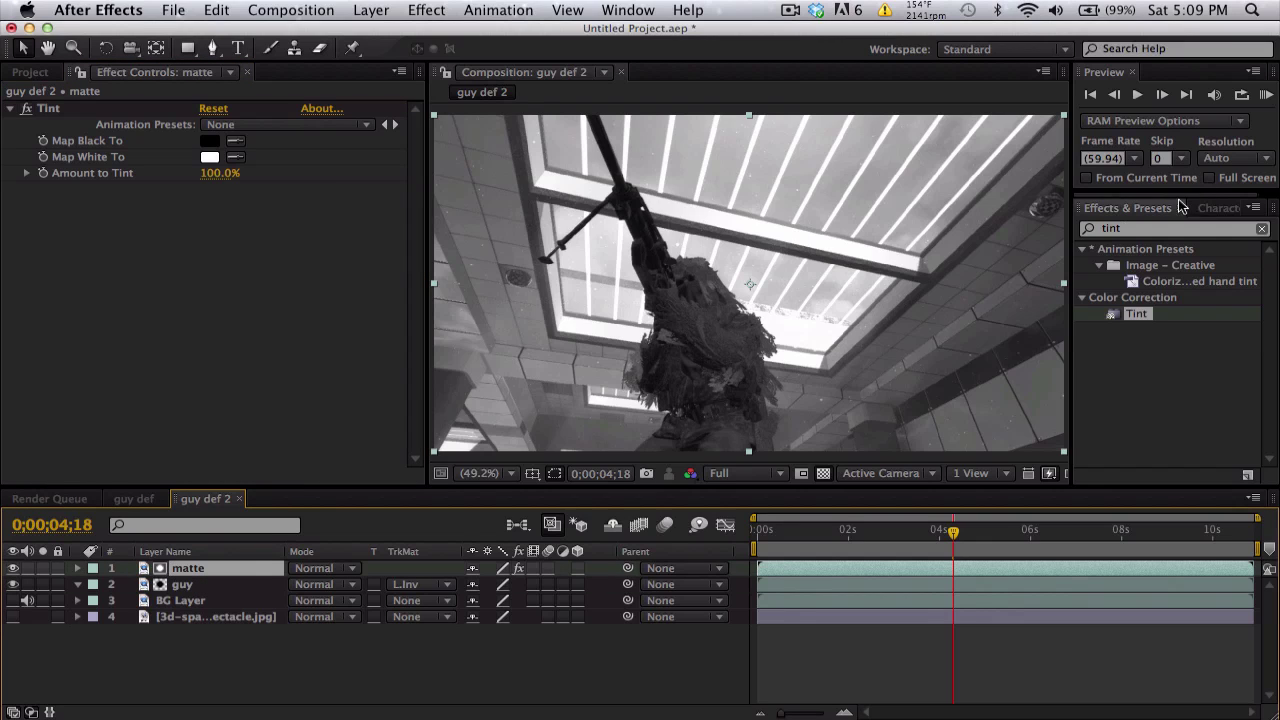
Add Levels to matte with Input Black 91 and Input White 136
click(1150, 228)
text(levels)
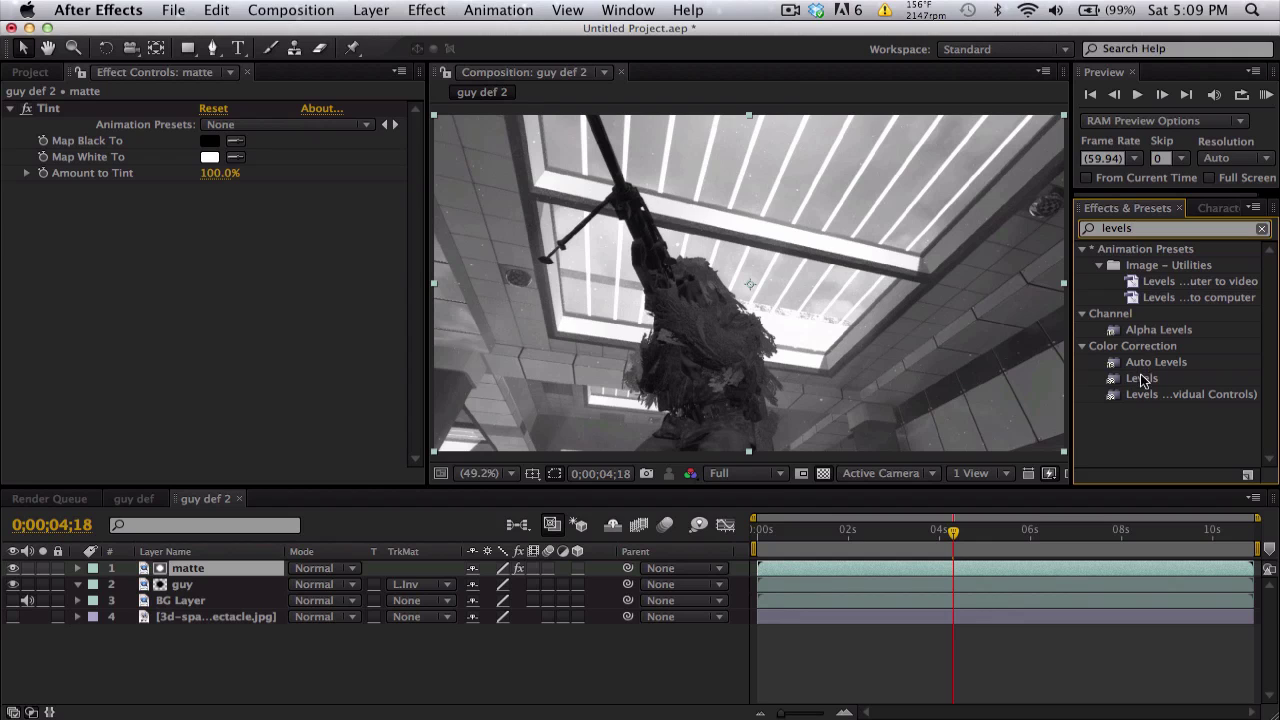
drag(1142, 378, 283, 352)
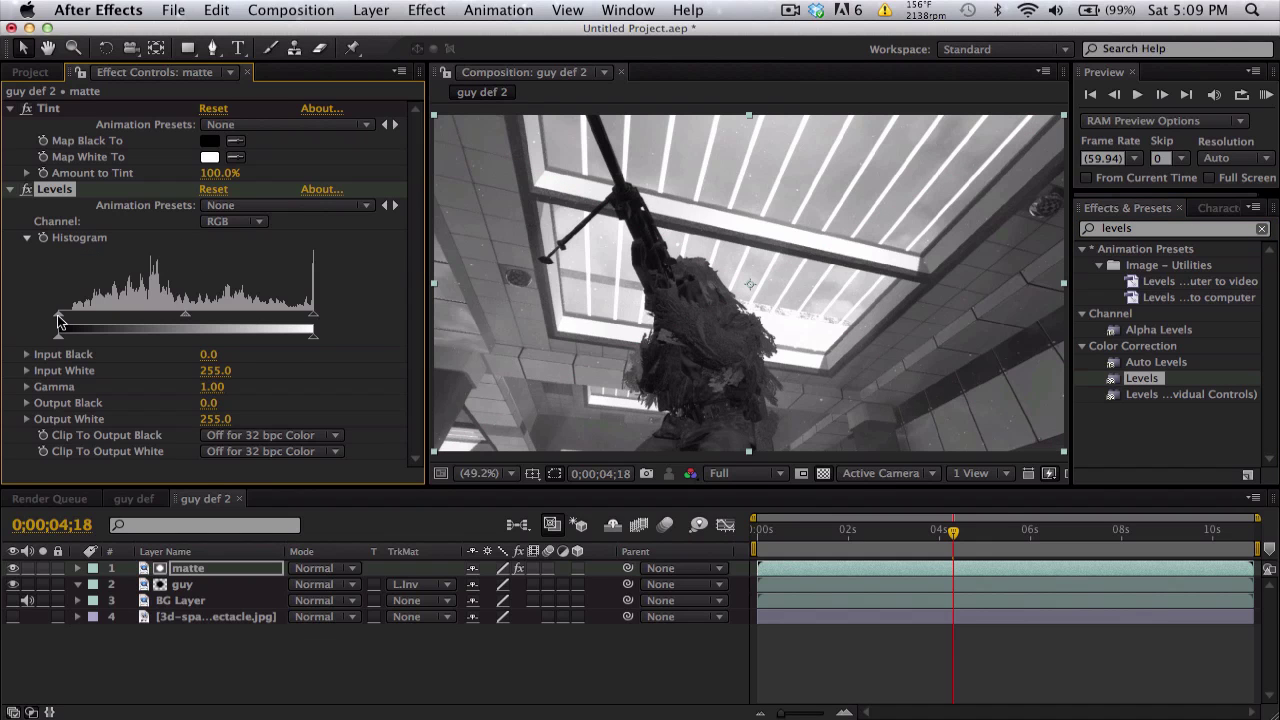
drag(58, 320, 134, 314)
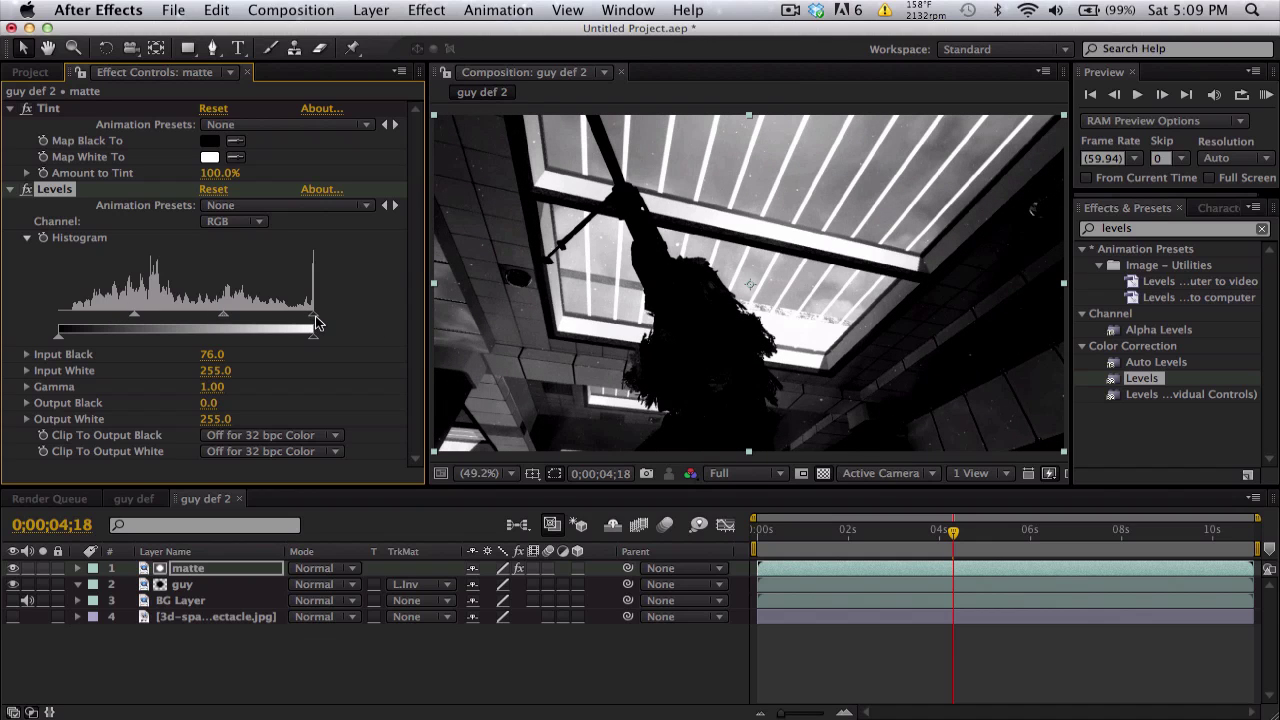
drag(315, 322, 211, 322)
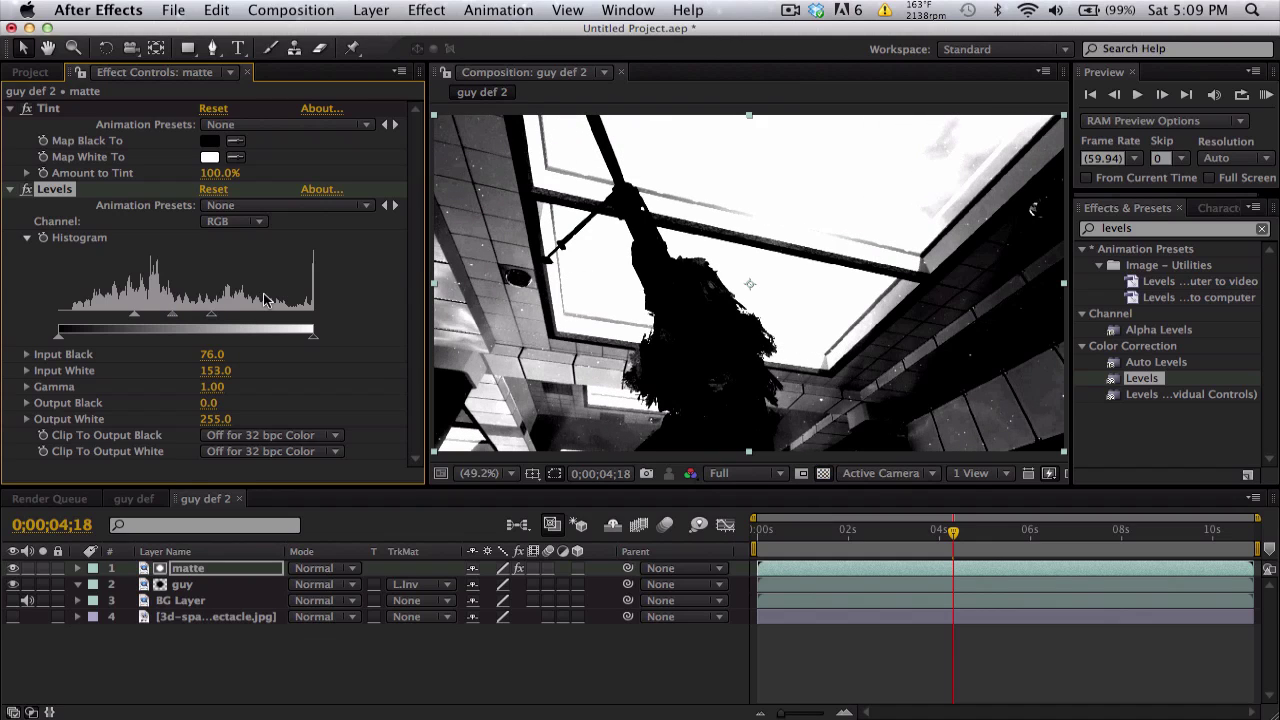
drag(211, 322, 194, 317)
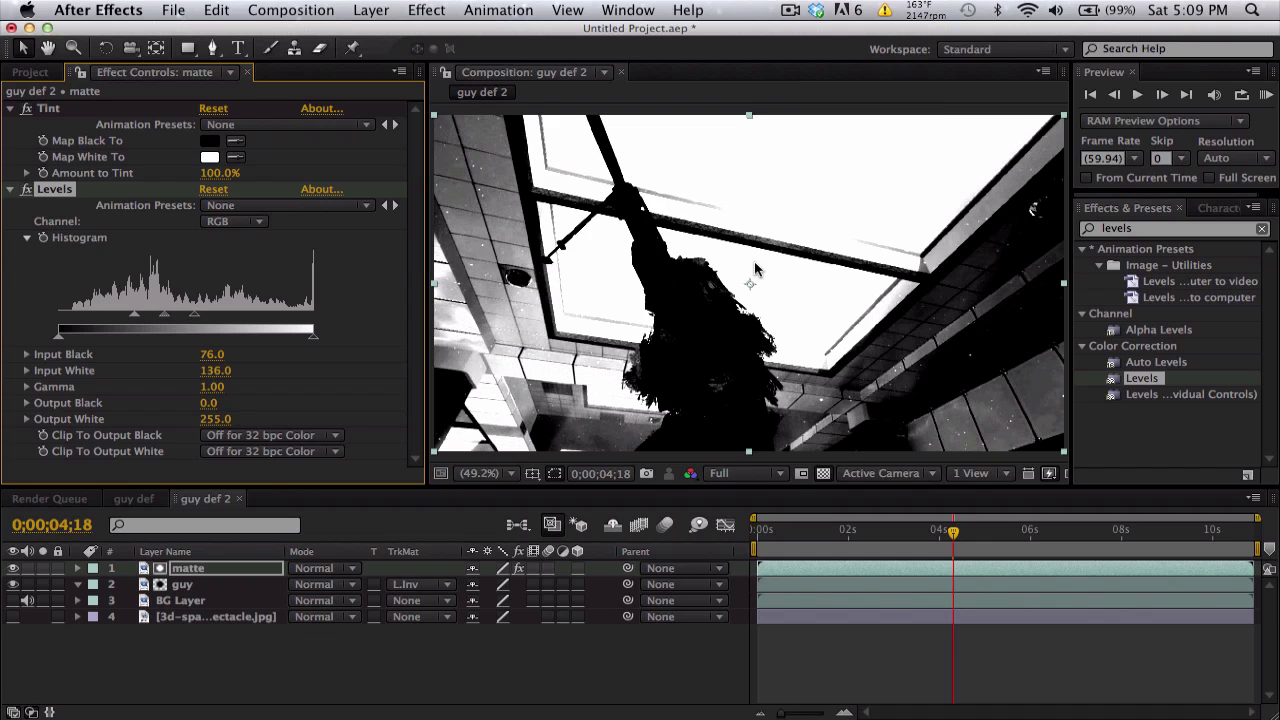
drag(754, 261, 833, 196)
drag(134, 317, 150, 319)
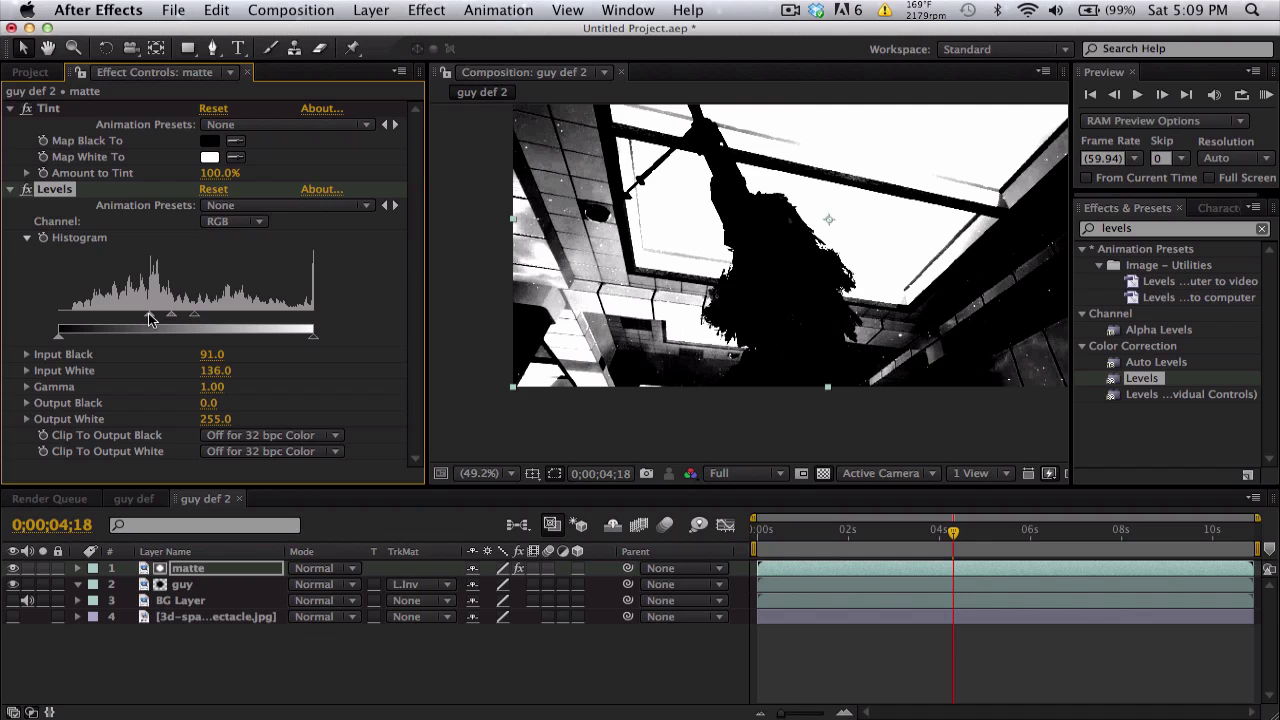
Scrub the shot around 5.6 seconds to check the matte, then hide the matte layer
drag(798, 248, 672, 318)
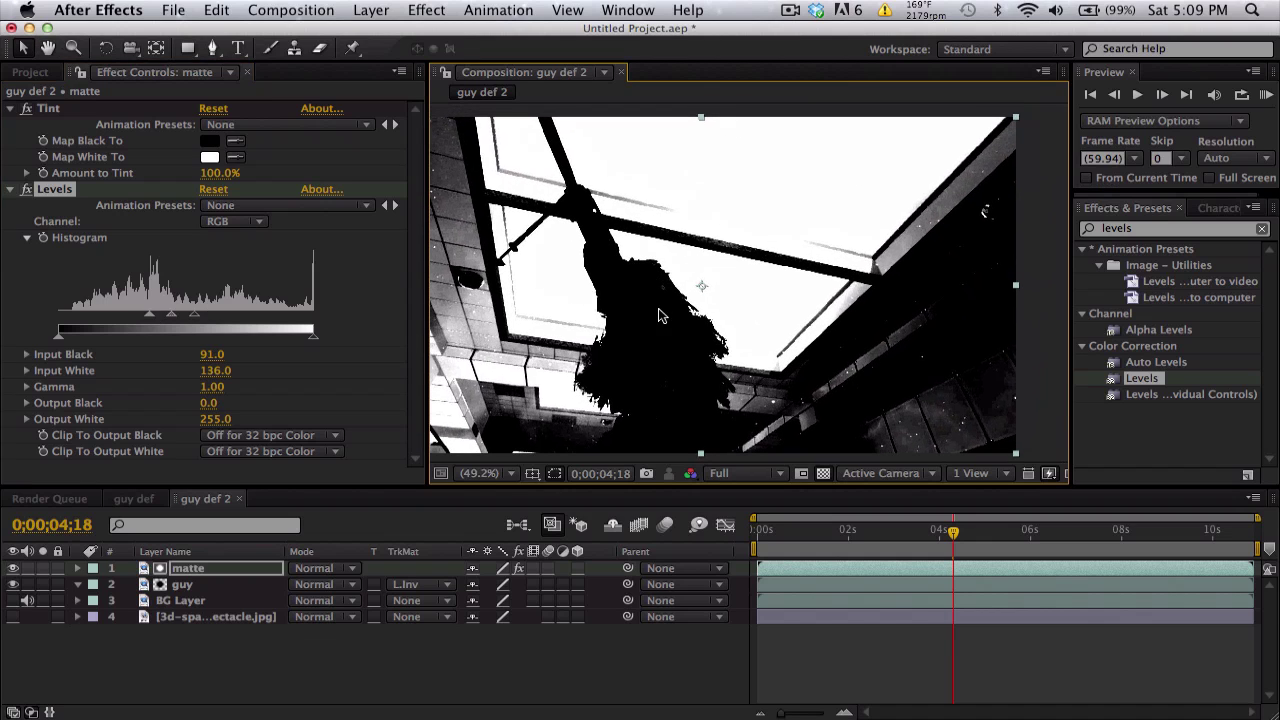
drag(858, 530, 814, 533)
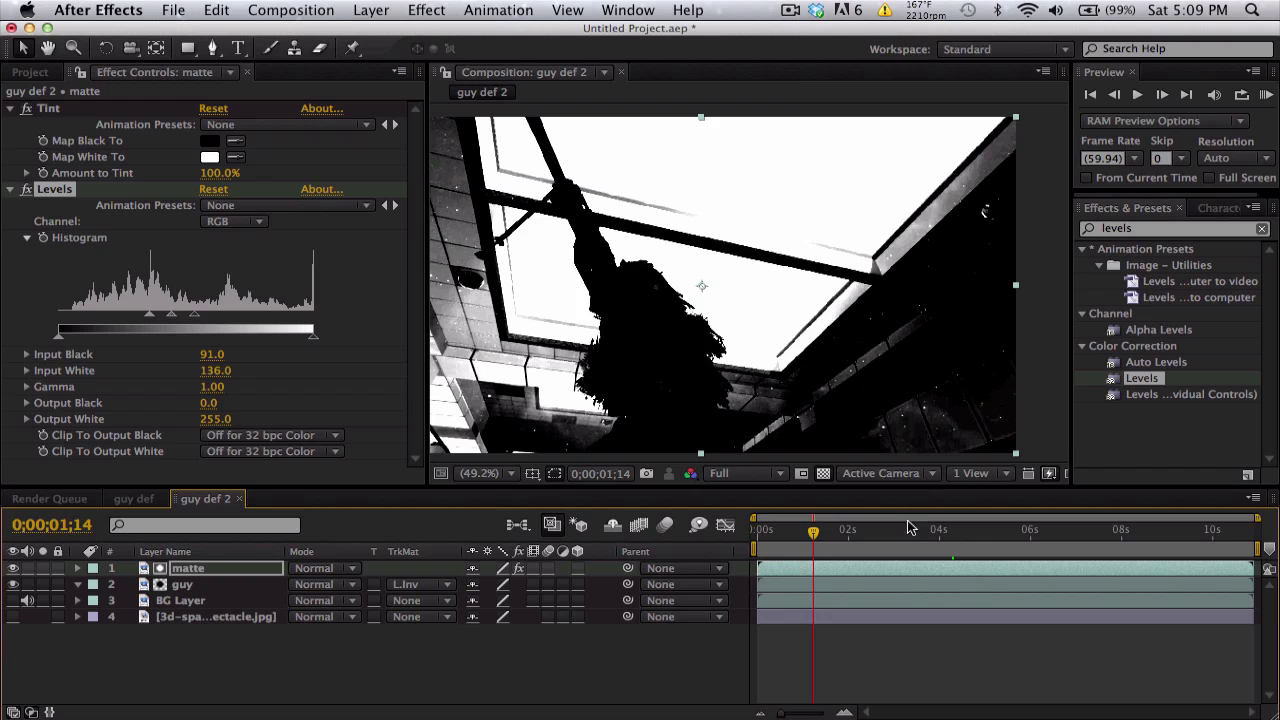
drag(925, 530, 1013, 533)
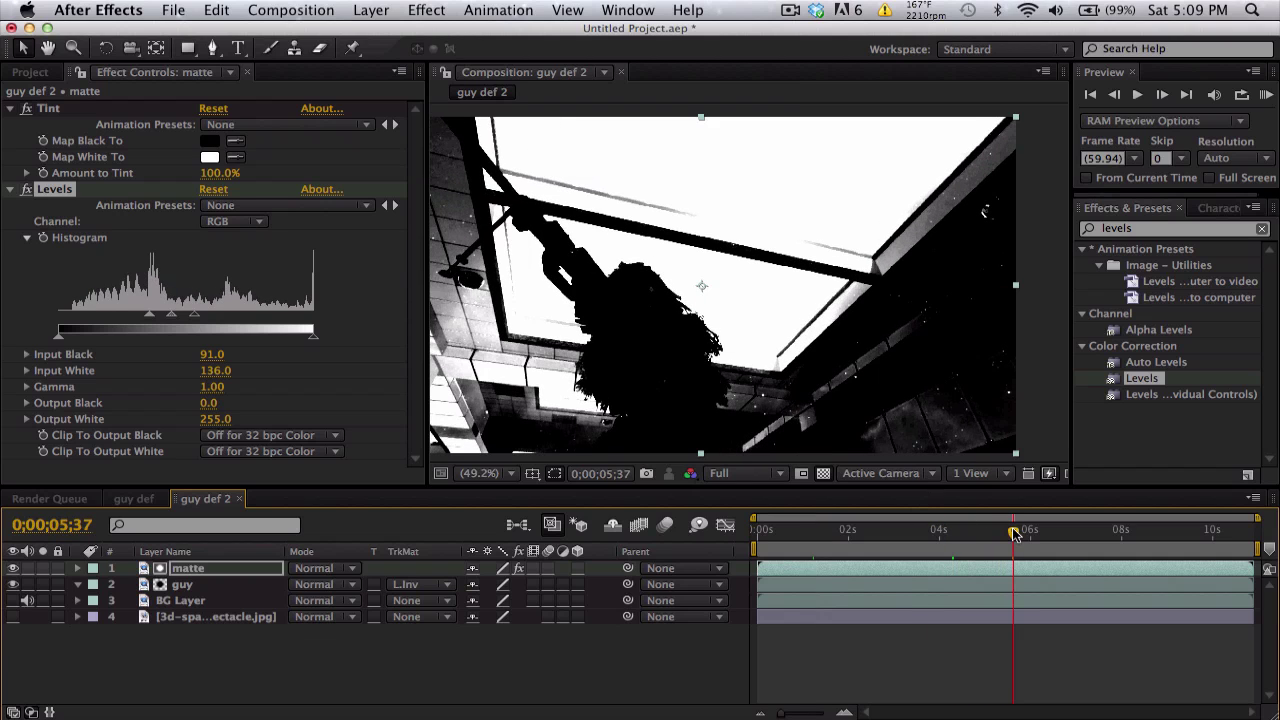
click(13, 568)
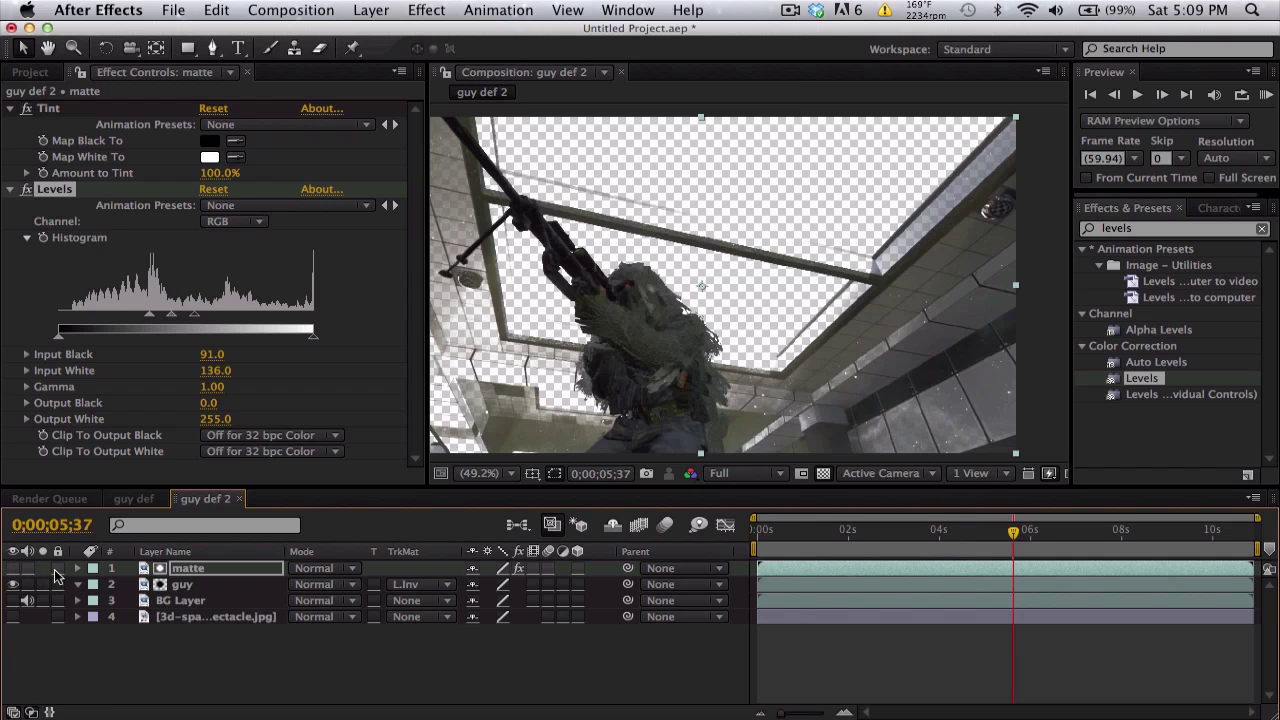
Turn BG Layer and the nebula image back on so the nebula fills the skylights
click(192, 584)
key(h)
drag(718, 330, 800, 276)
key(v)
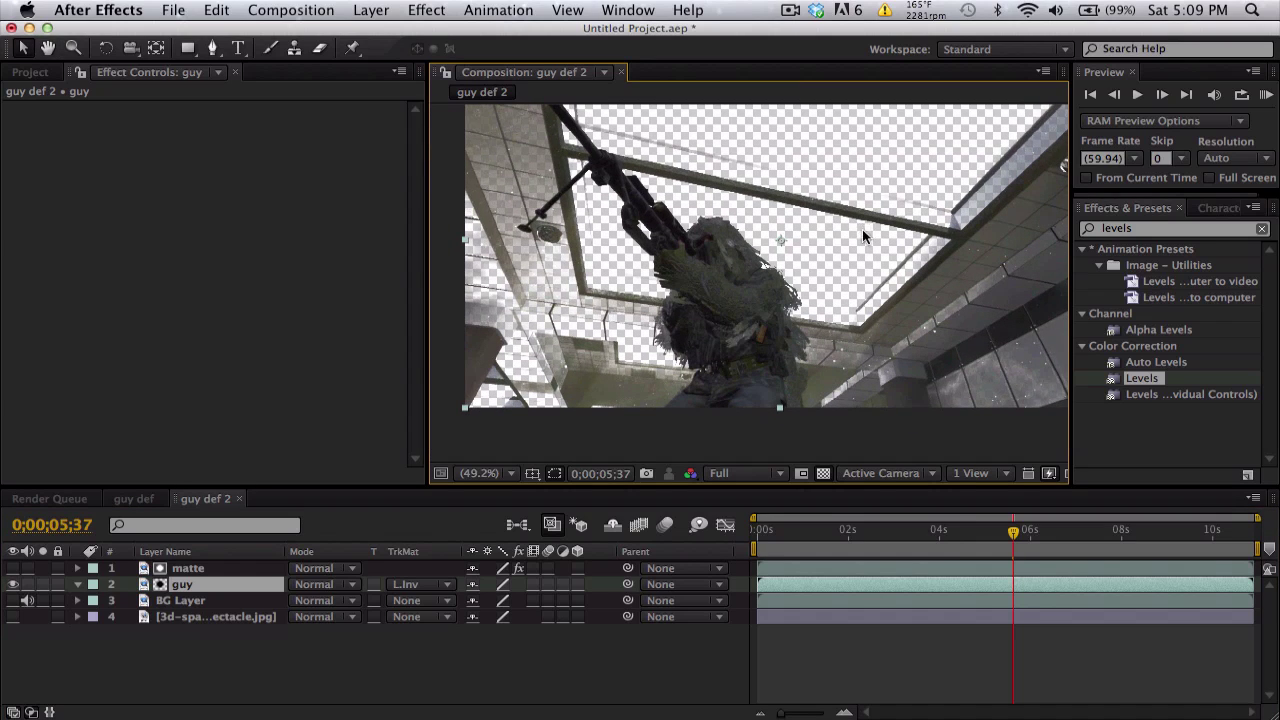
drag(862, 229, 858, 303)
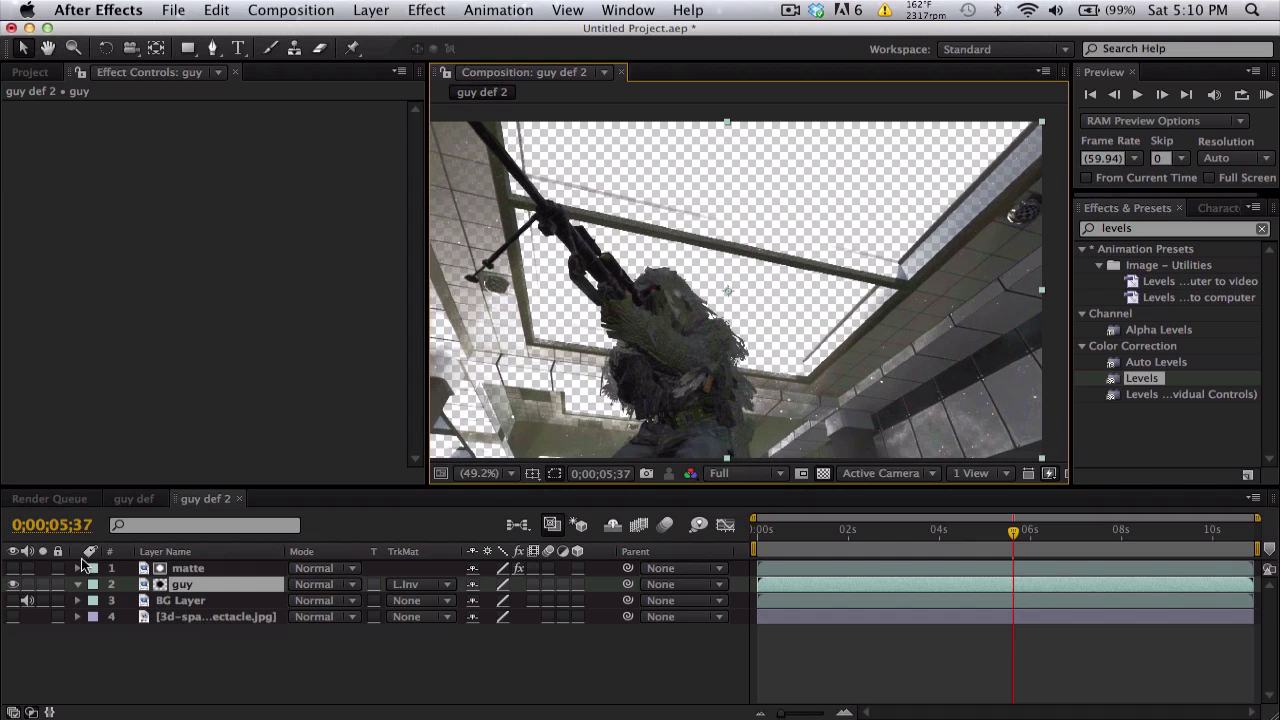
click(14, 601)
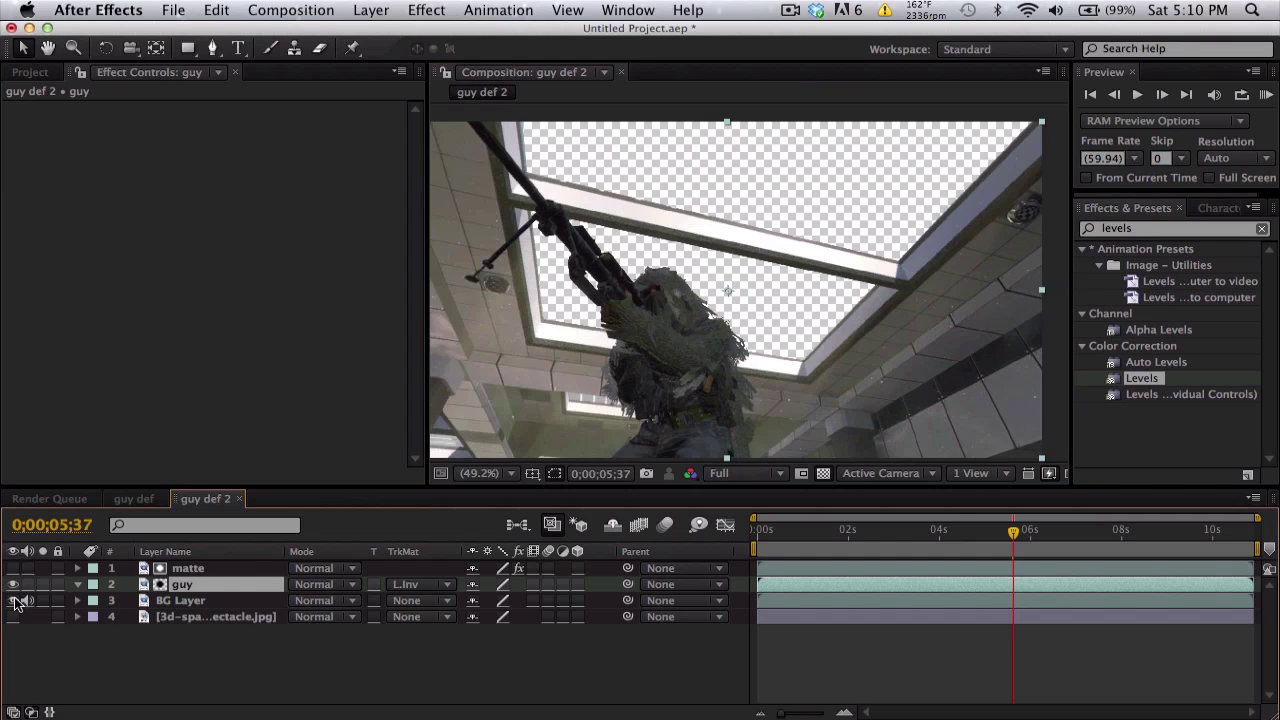
key(space)
drag(728, 333, 779, 340)
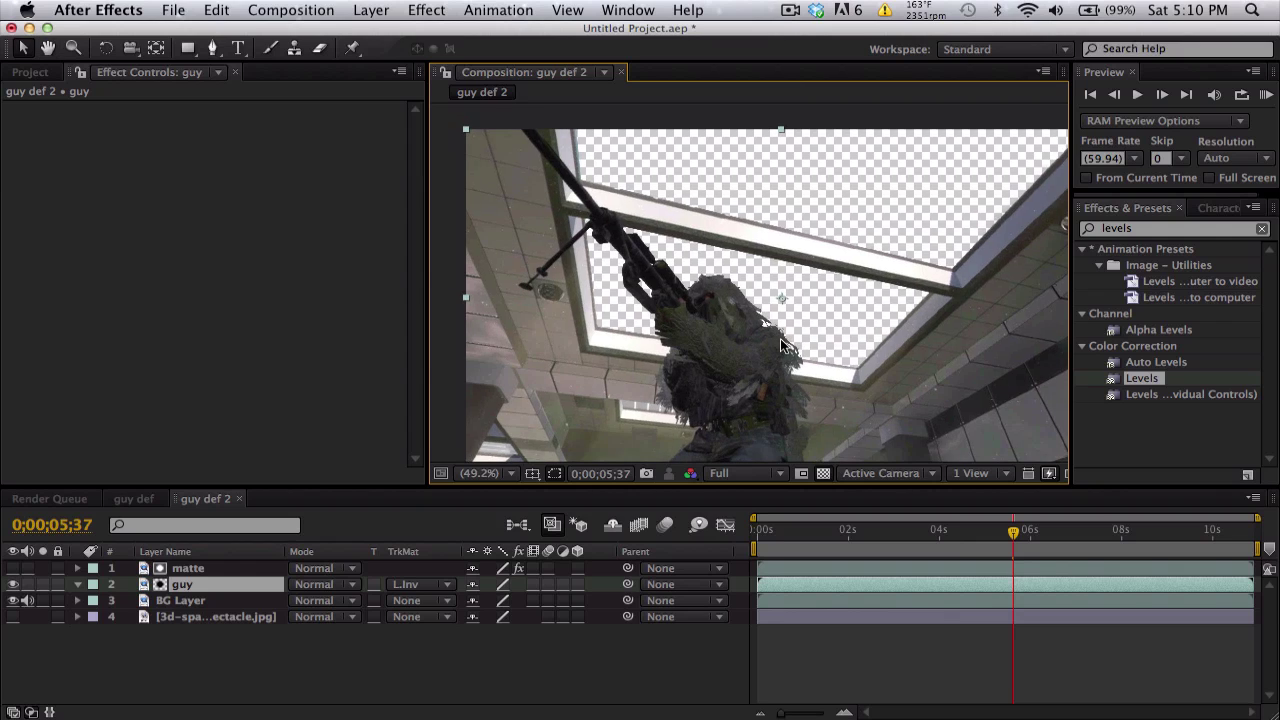
click(13, 617)
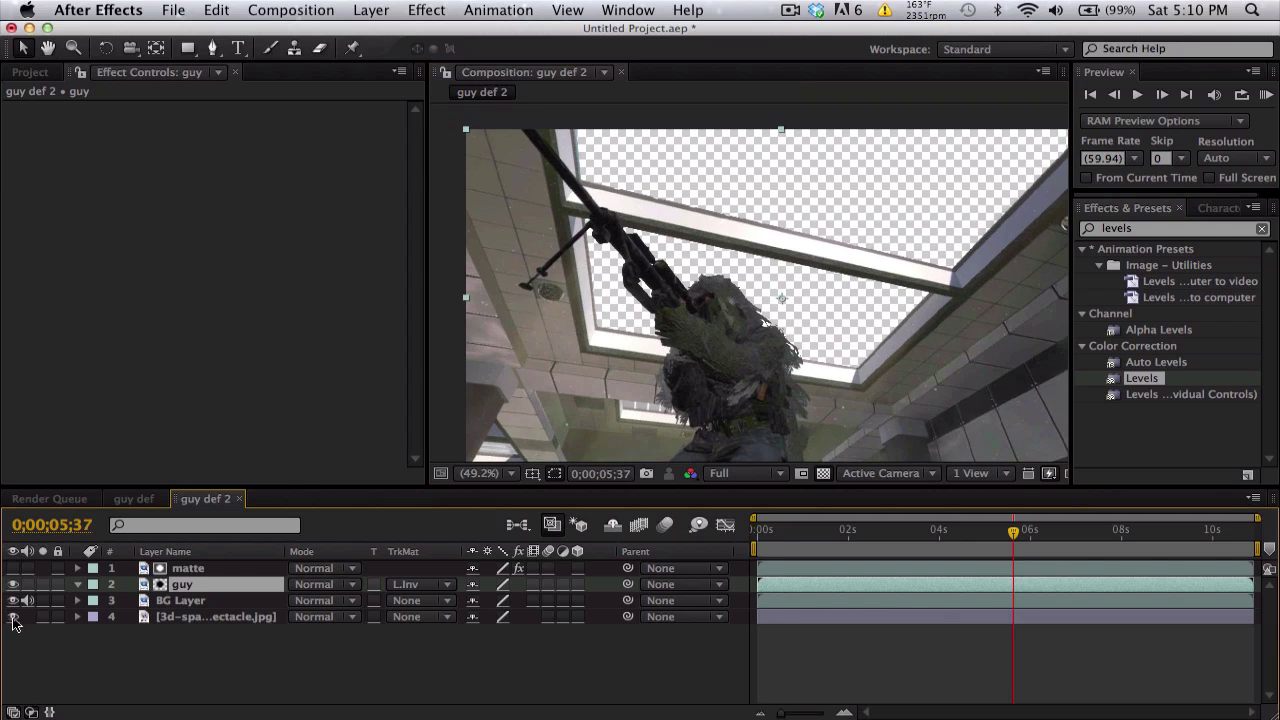
drag(800, 363, 796, 381)
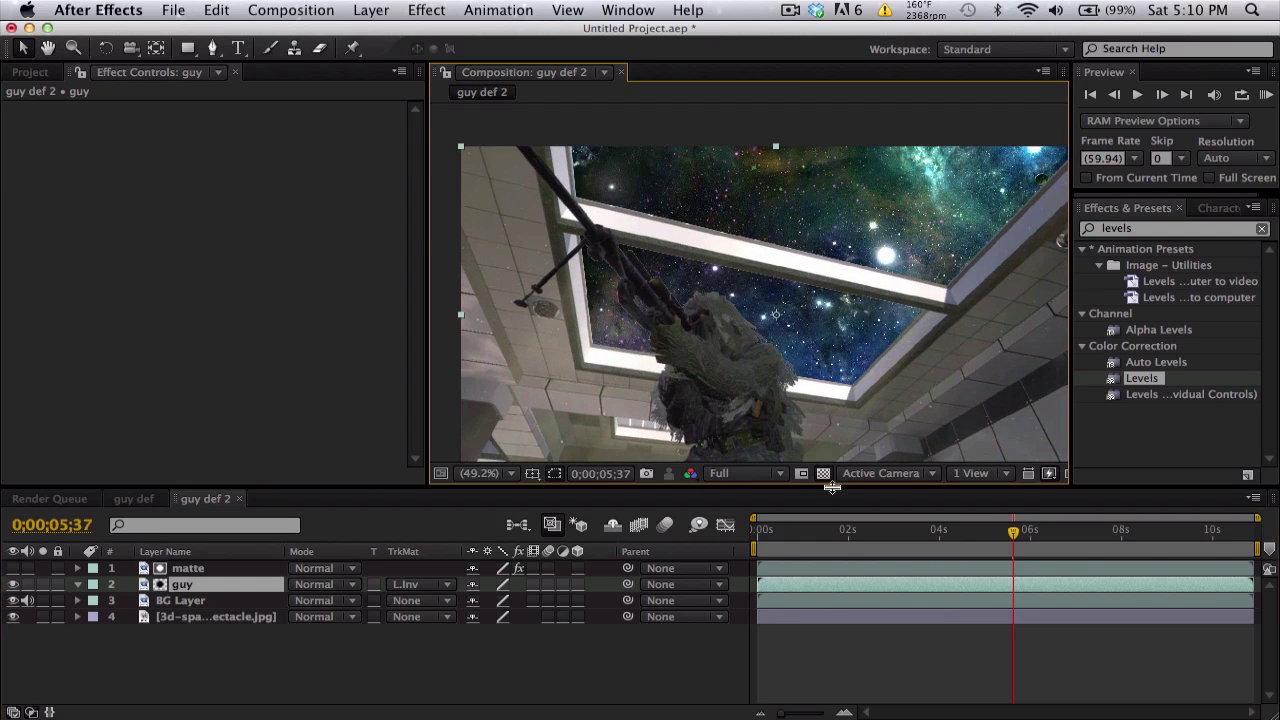
click(834, 531)
click(820, 532)
click(488, 473)
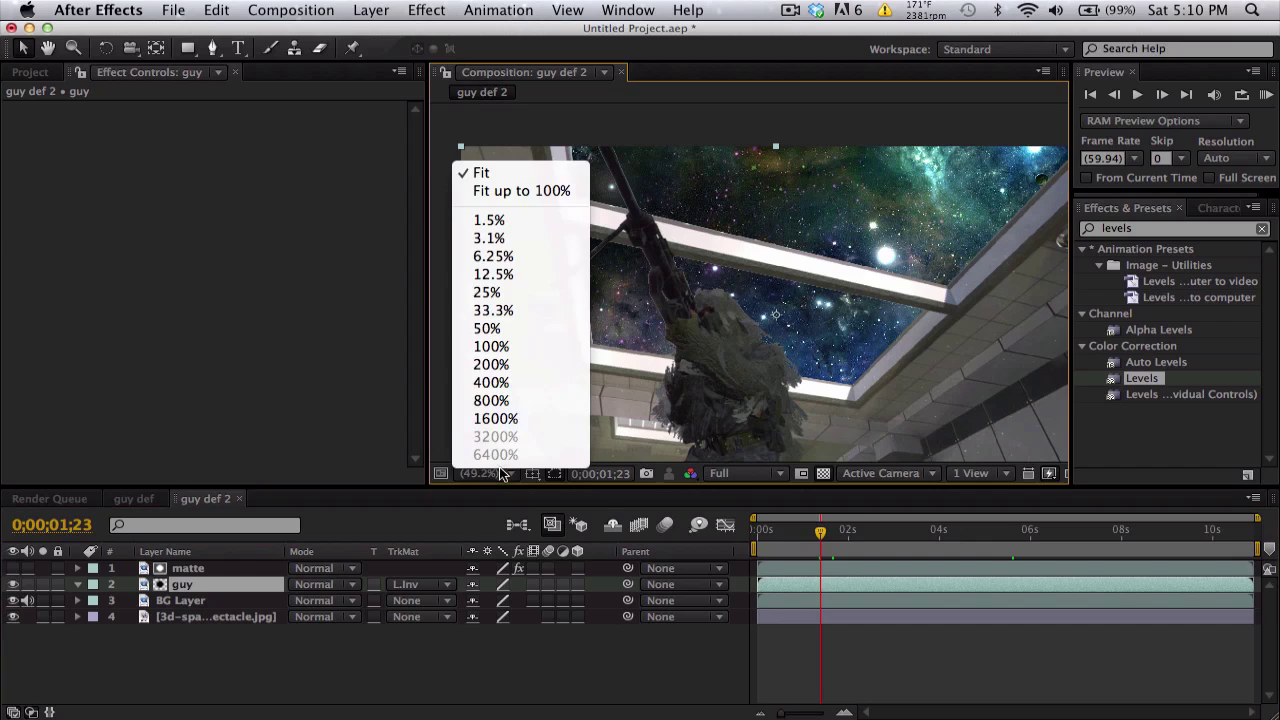
click(486, 346)
key(space)
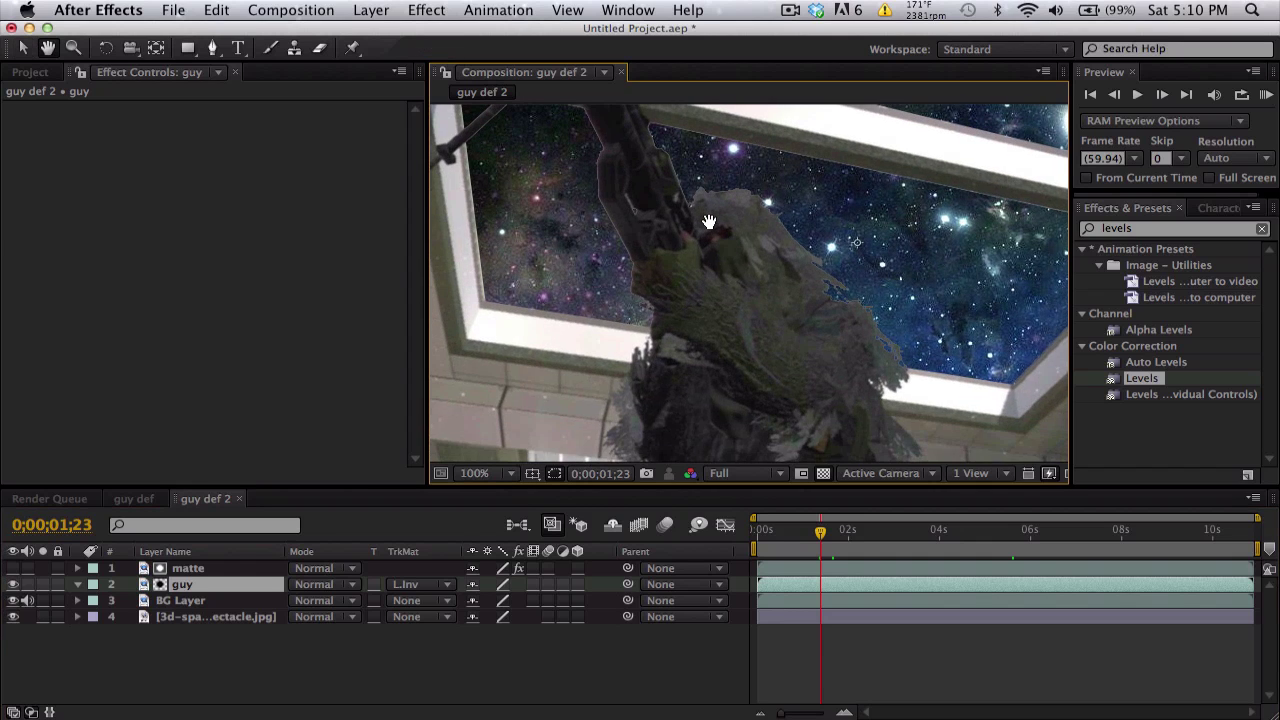
key(space)
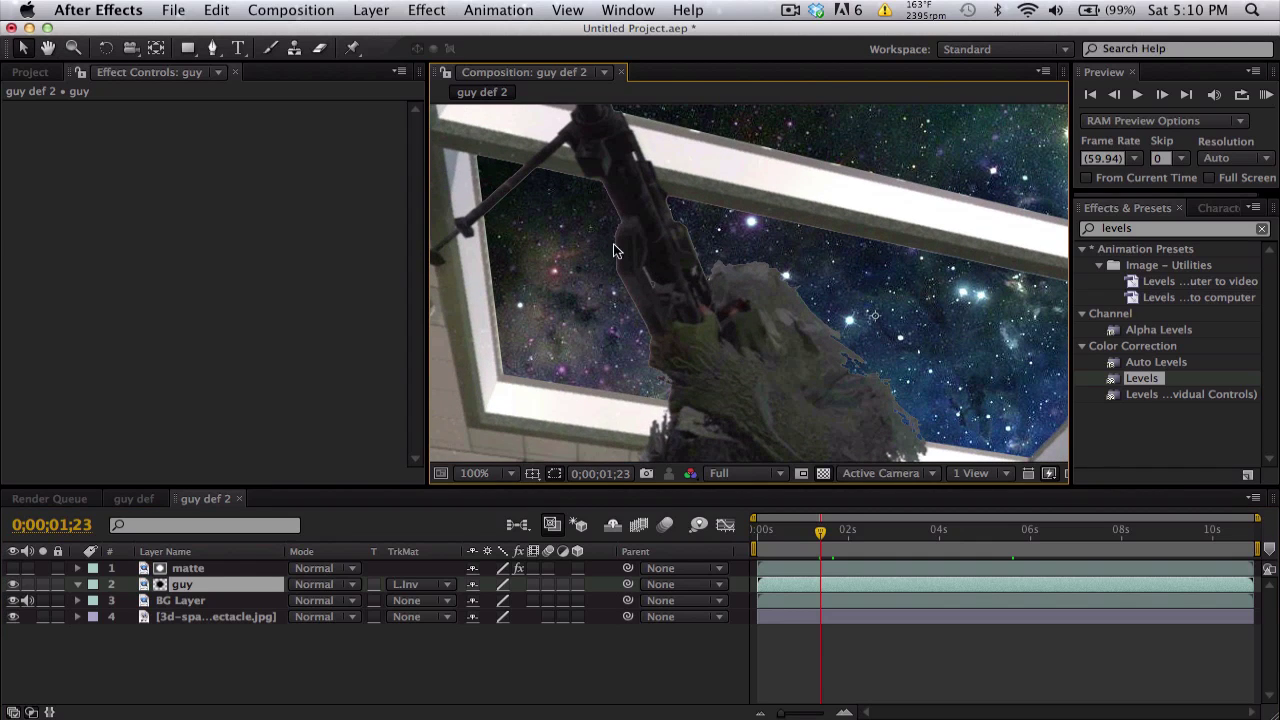
drag(902, 527, 953, 507)
key(h)
mouse_move(880, 400)
mouse_down()
mouse_move(842, 446)
mouse_move(791, 563)
mouse_move(892, 380)
mouse_up()
key(v)
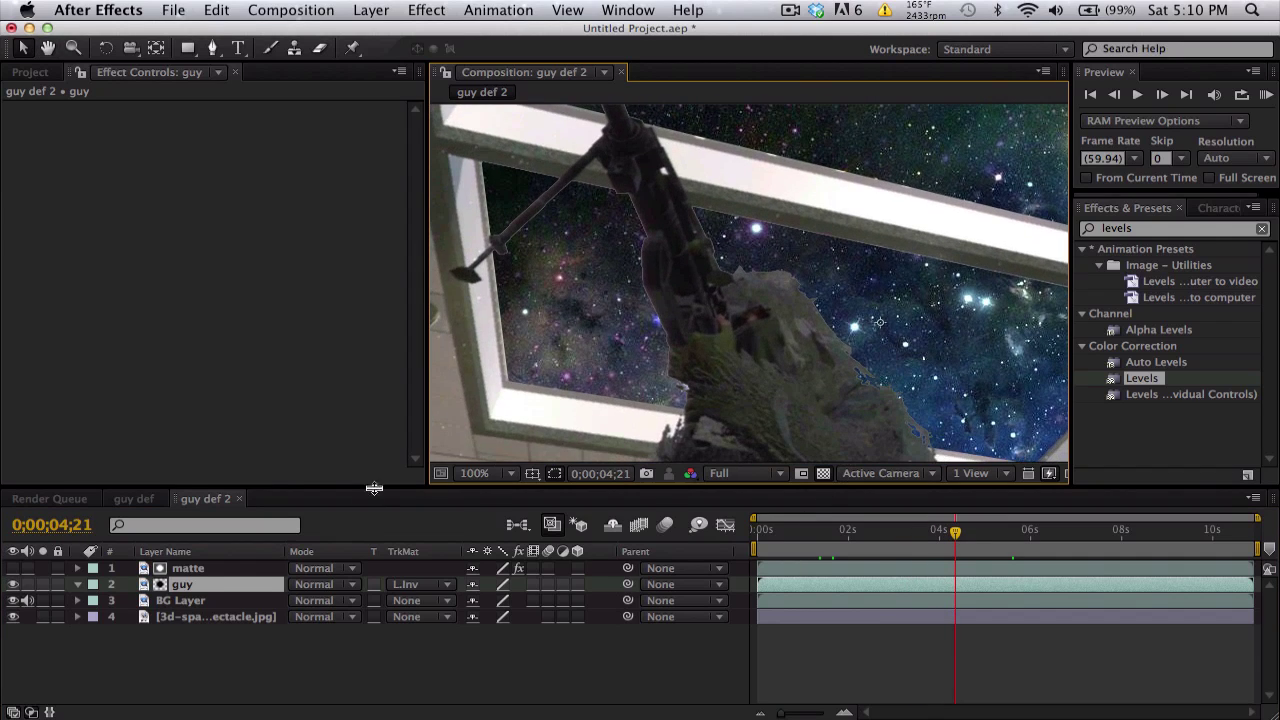
Pre-compose the matte and guy layers into Pre-comp 2
click(188, 568)
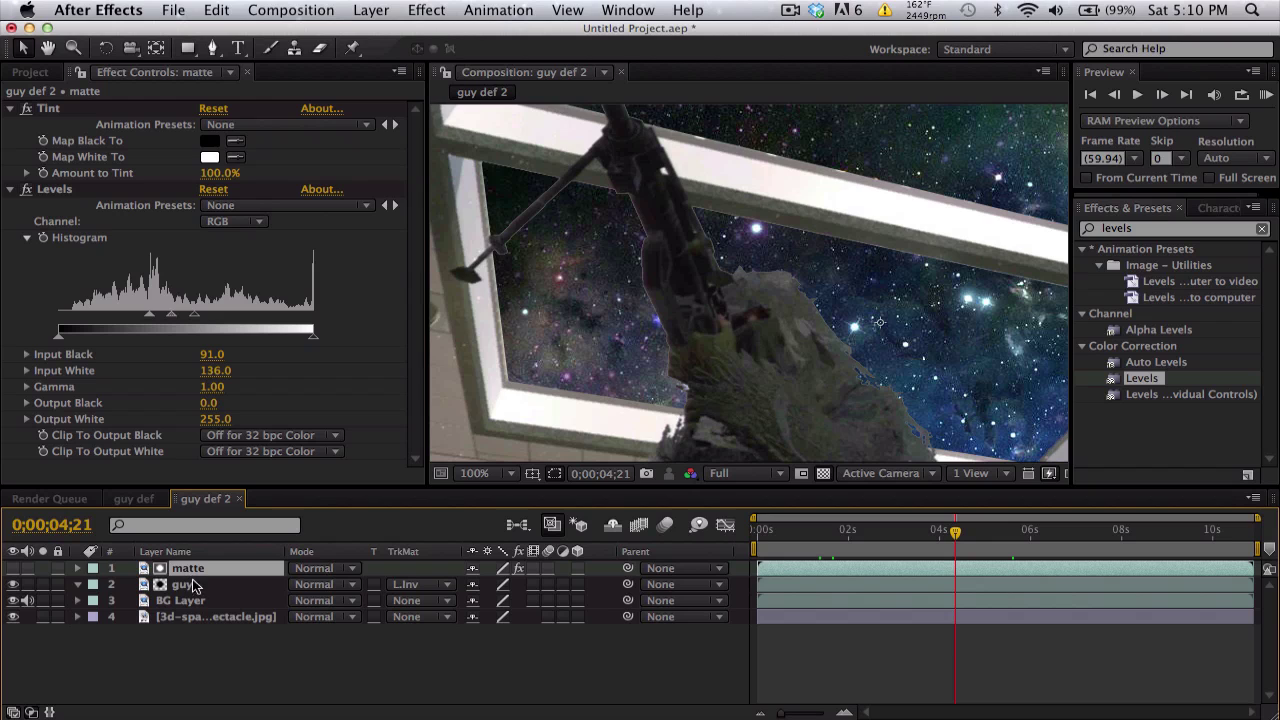
click(371, 10)
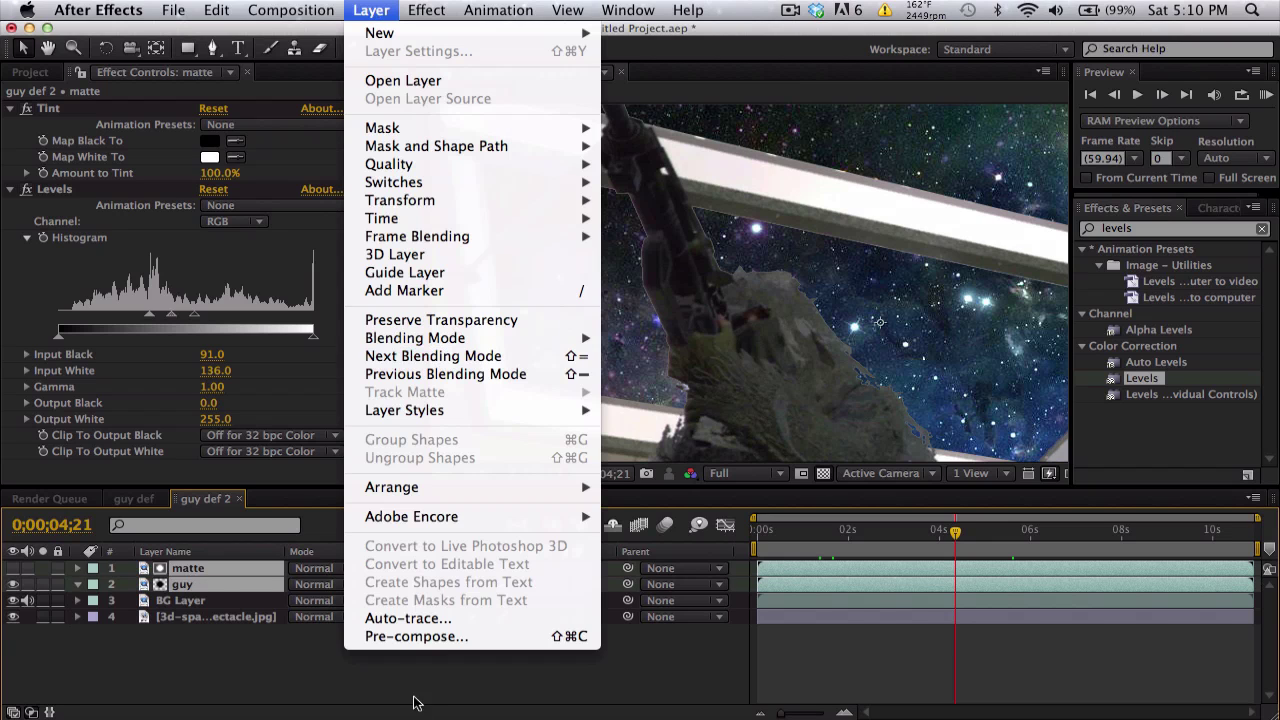
click(440, 640)
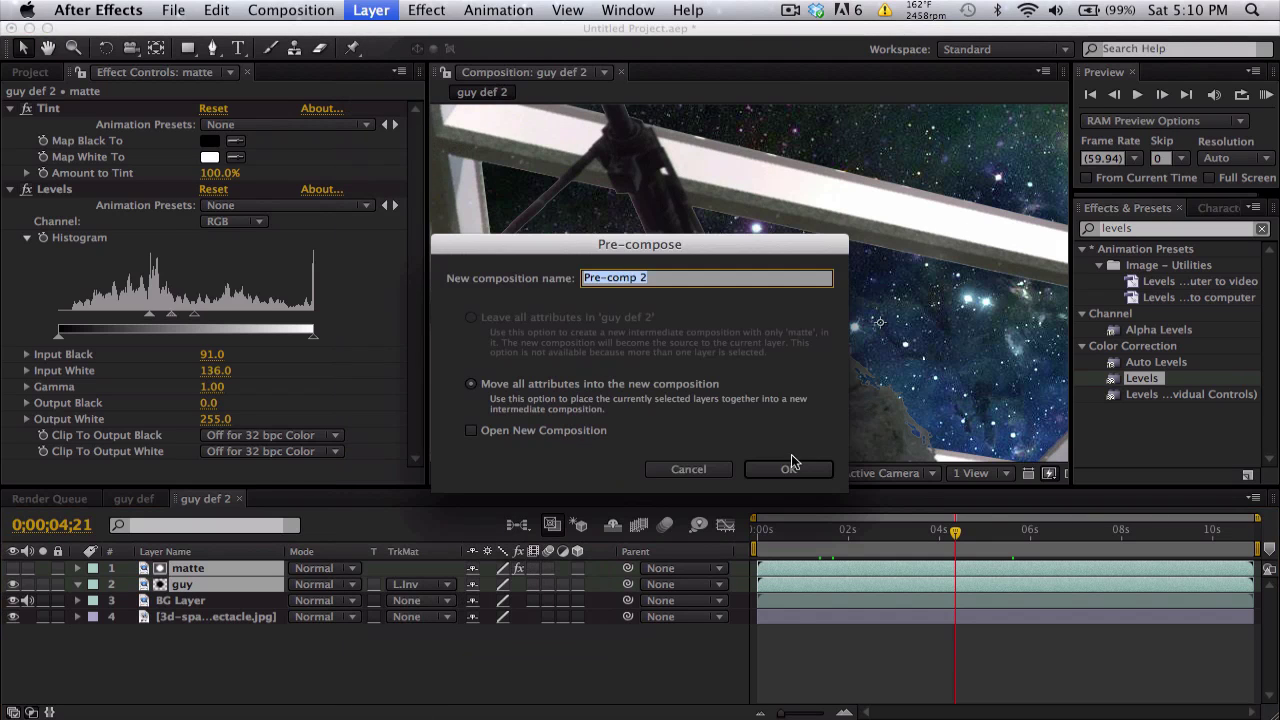
click(788, 465)
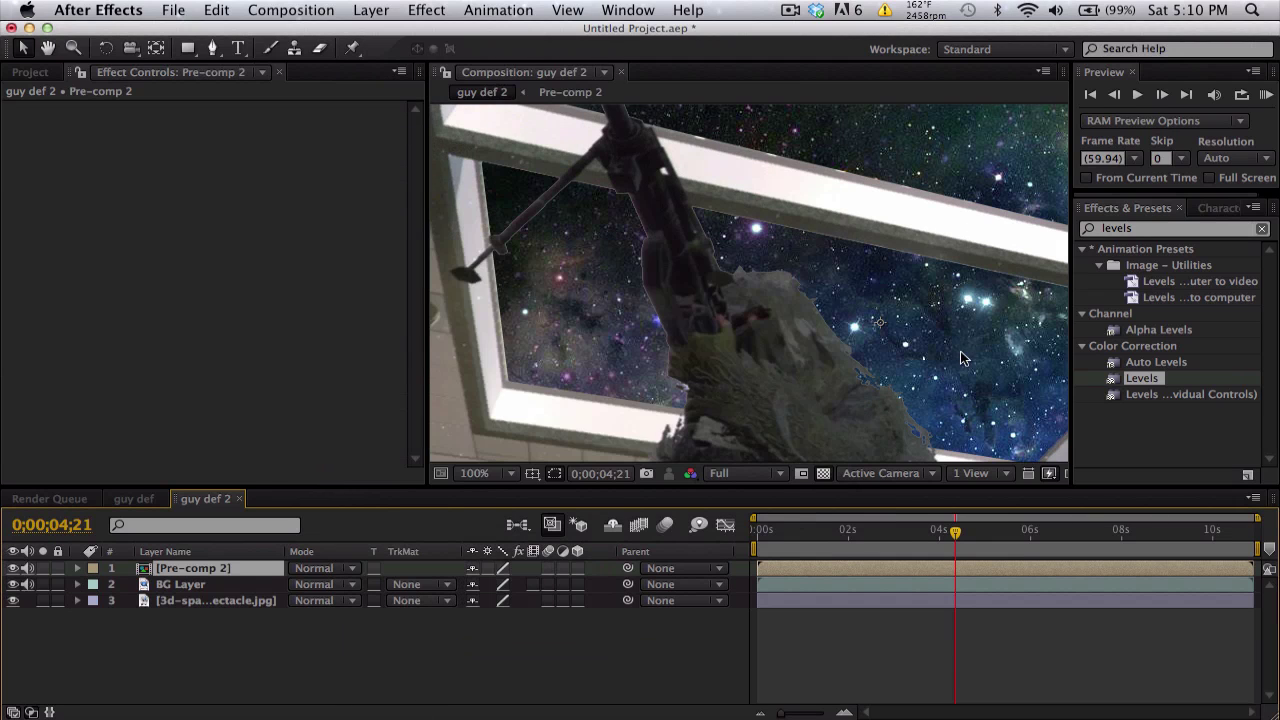
Apply Simple Choker to Pre-comp 2 with Choke Matte set to 1.00
click(1158, 228)
text(simple)
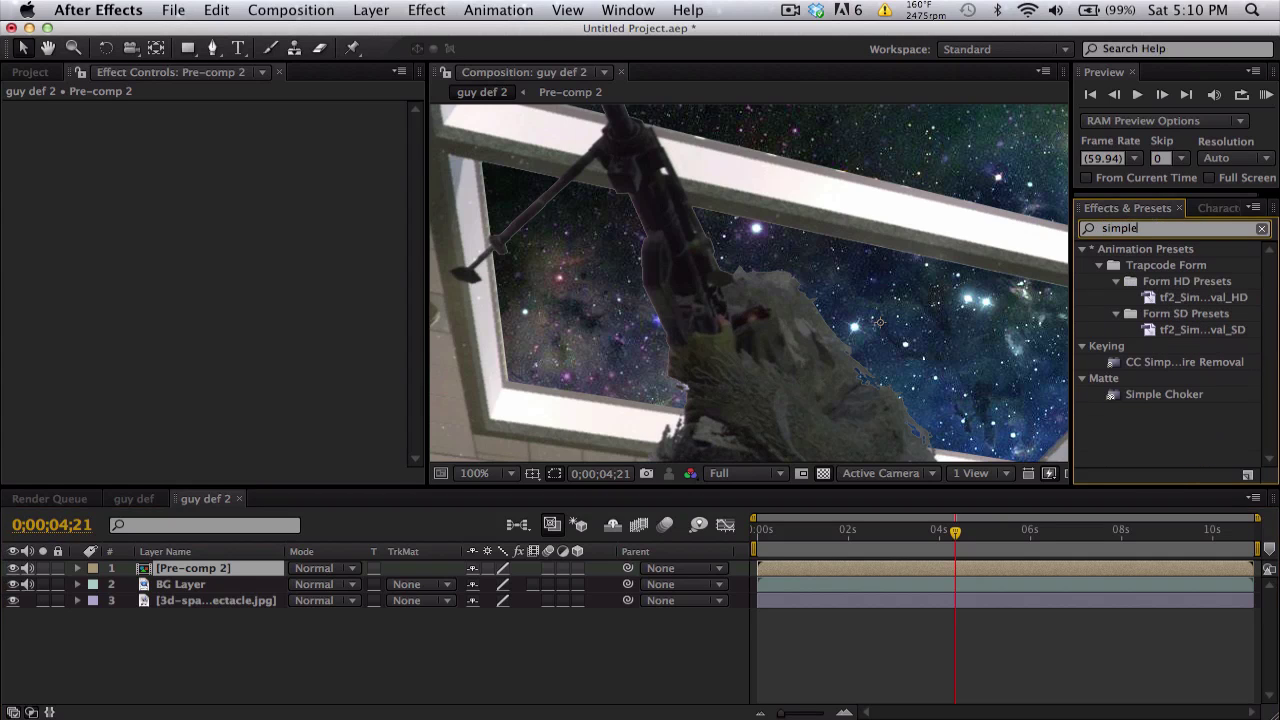
drag(1178, 395, 857, 568)
click(216, 160)
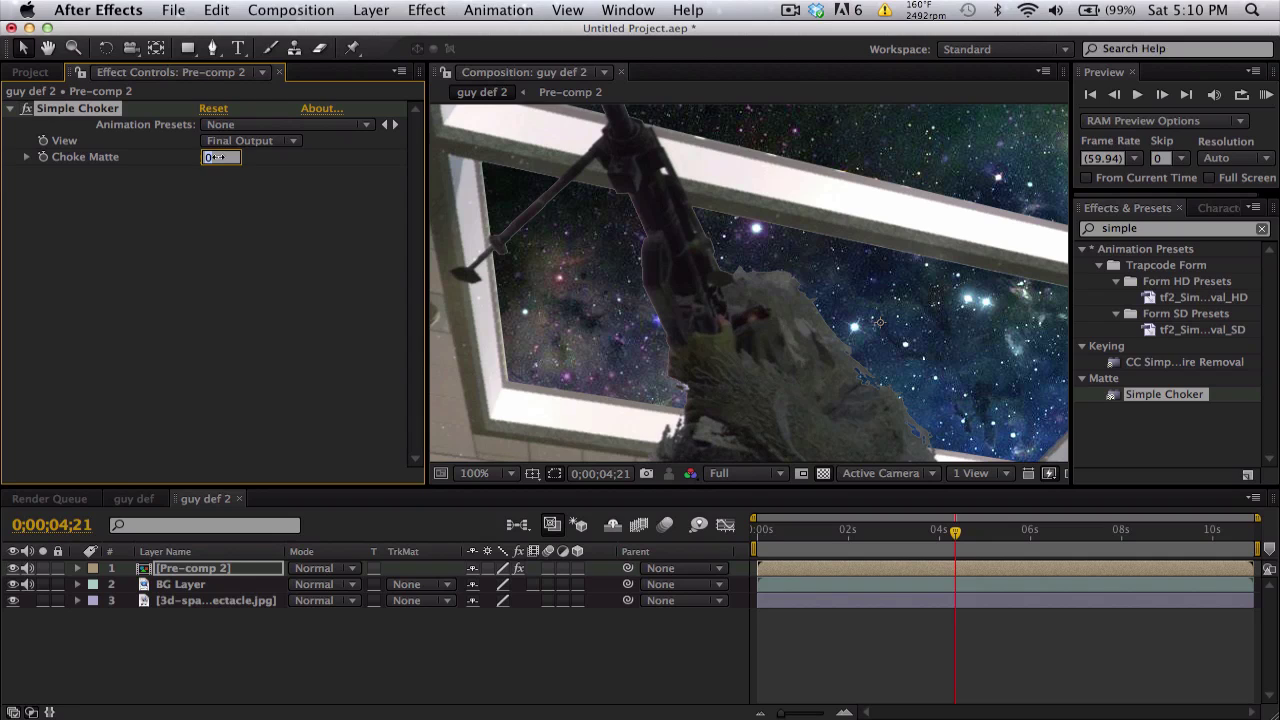
text(1)
key(Return)
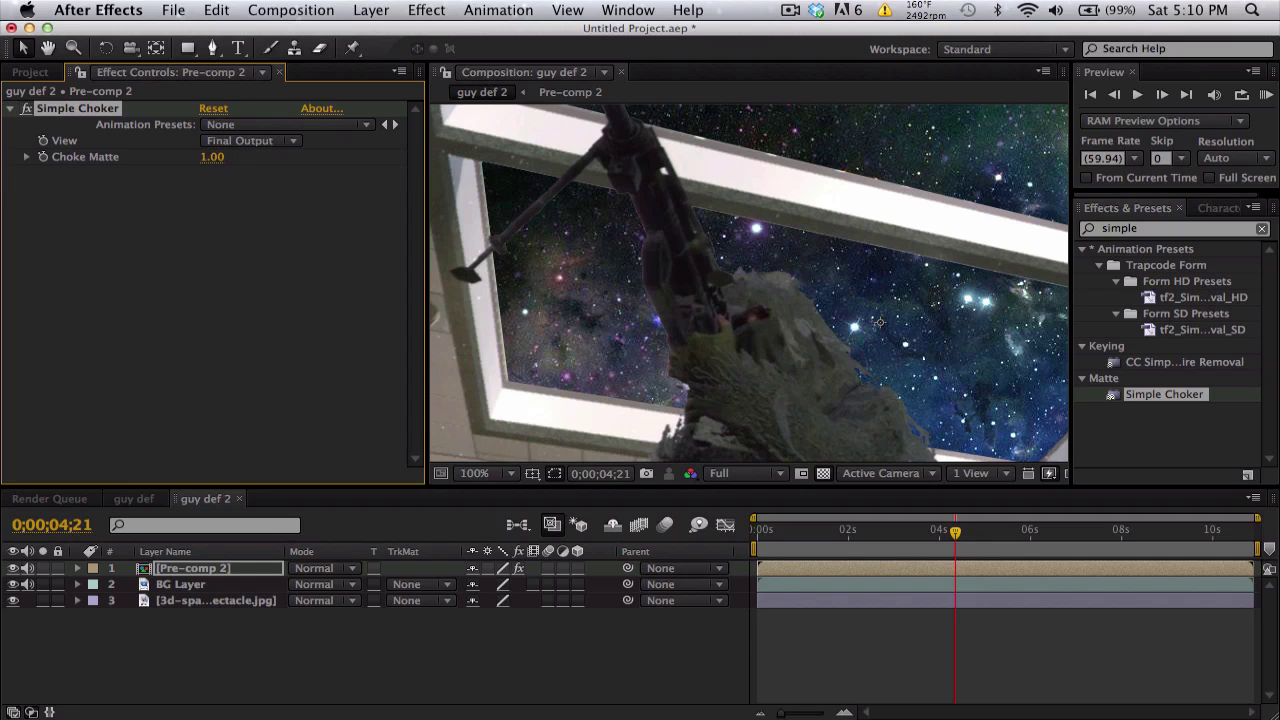
Try Choke Matte at 2.00, inspect the soldier's edges, then set it back to 1.00
click(212, 157)
text(2)
key(Return)
key(h)
drag(748, 281, 725, 262)
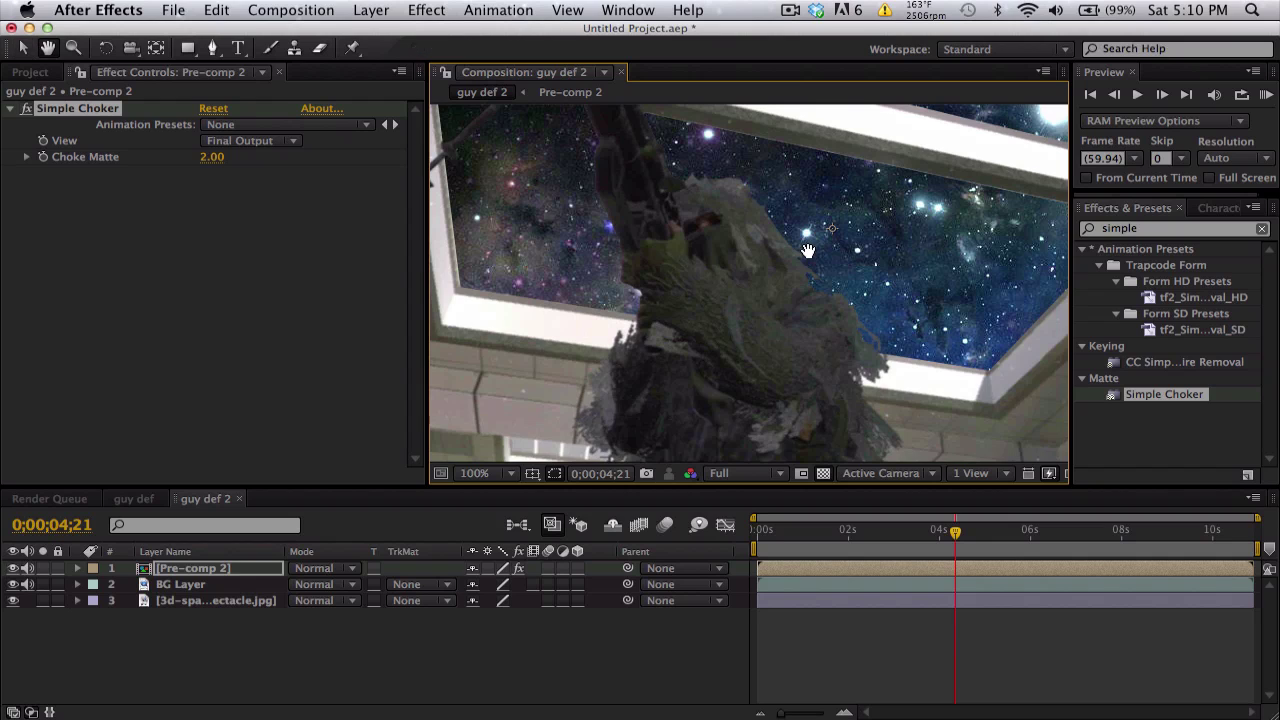
drag(856, 283, 827, 327)
key(v)
click(212, 157)
text(1)
key(Return)
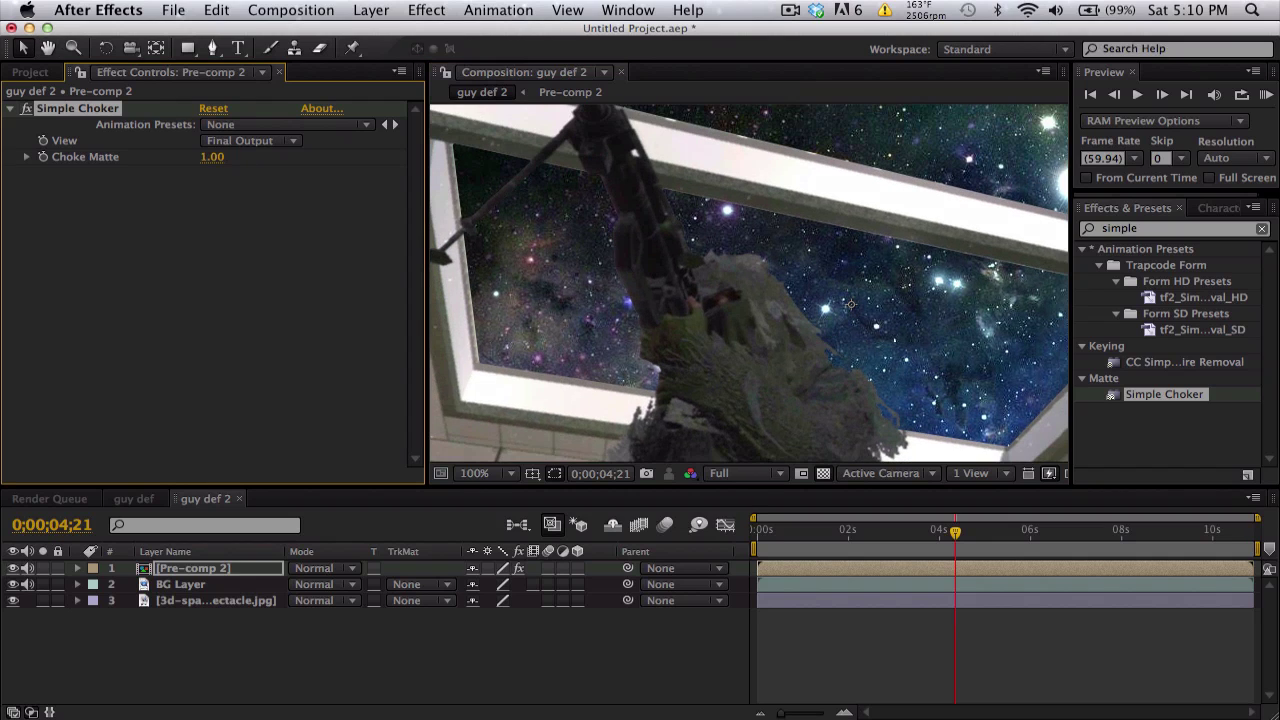
click(510, 473)
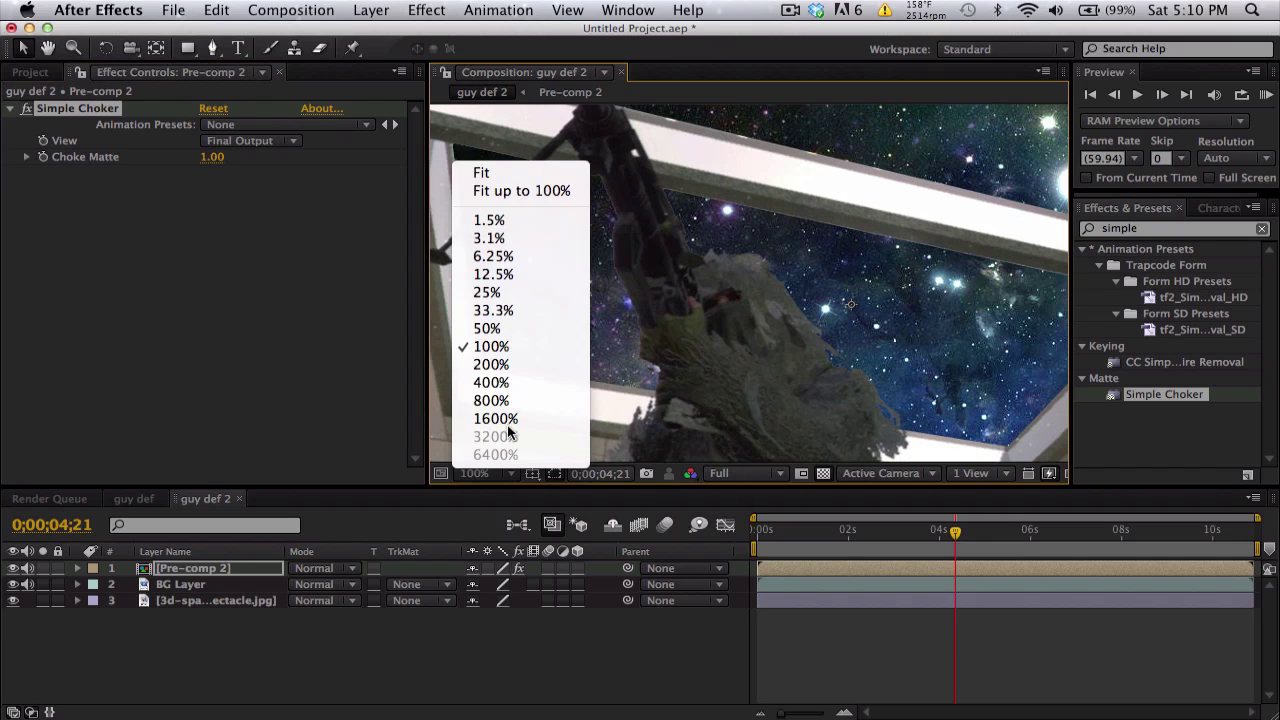
click(530, 175)
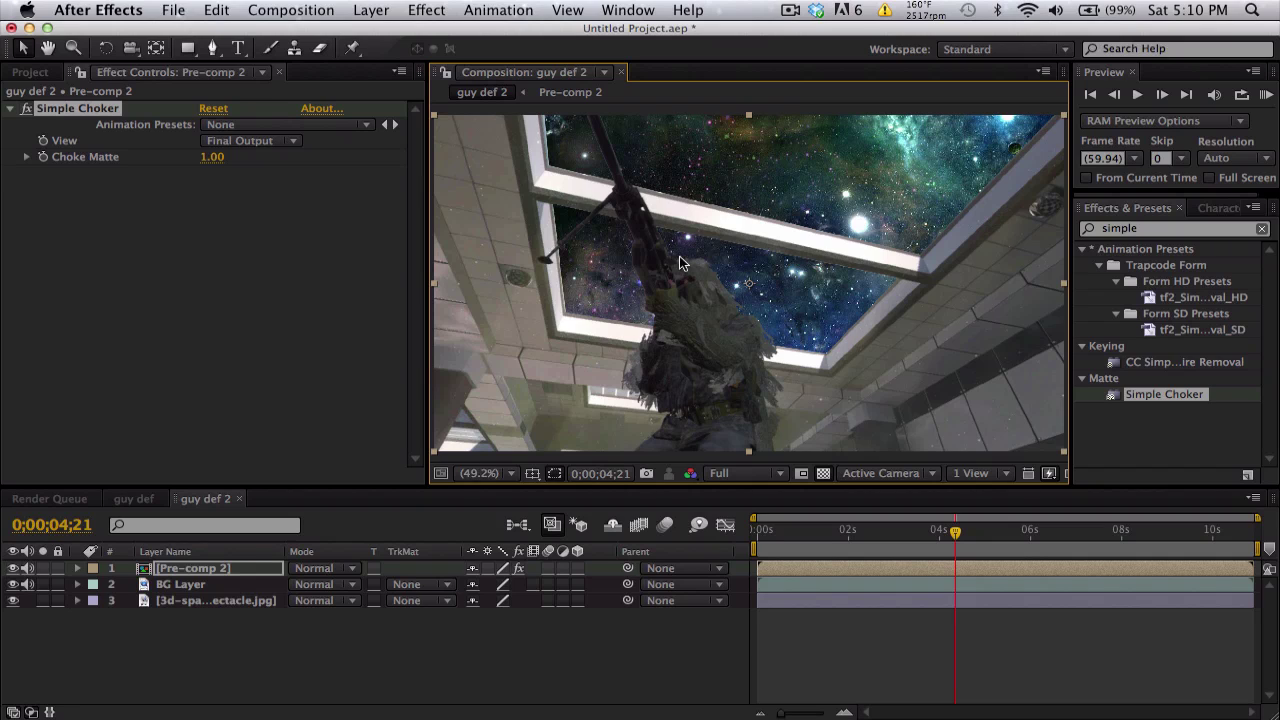
click(879, 536)
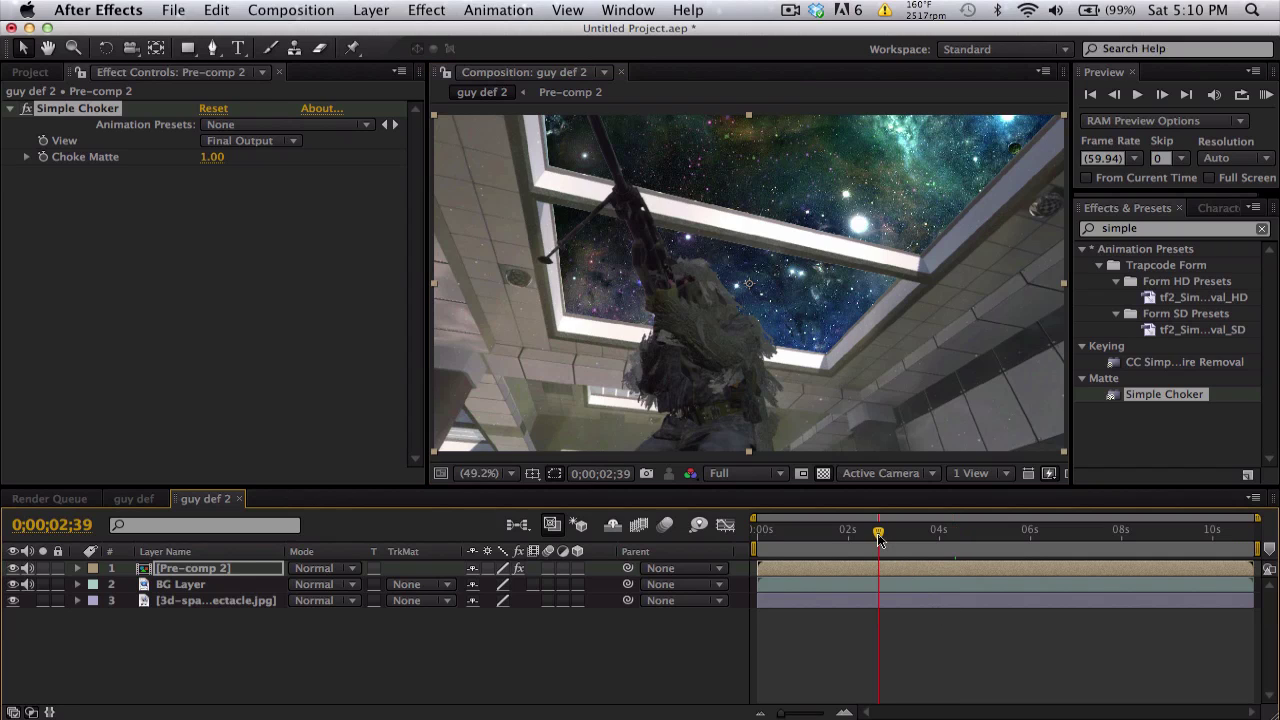
click(852, 536)
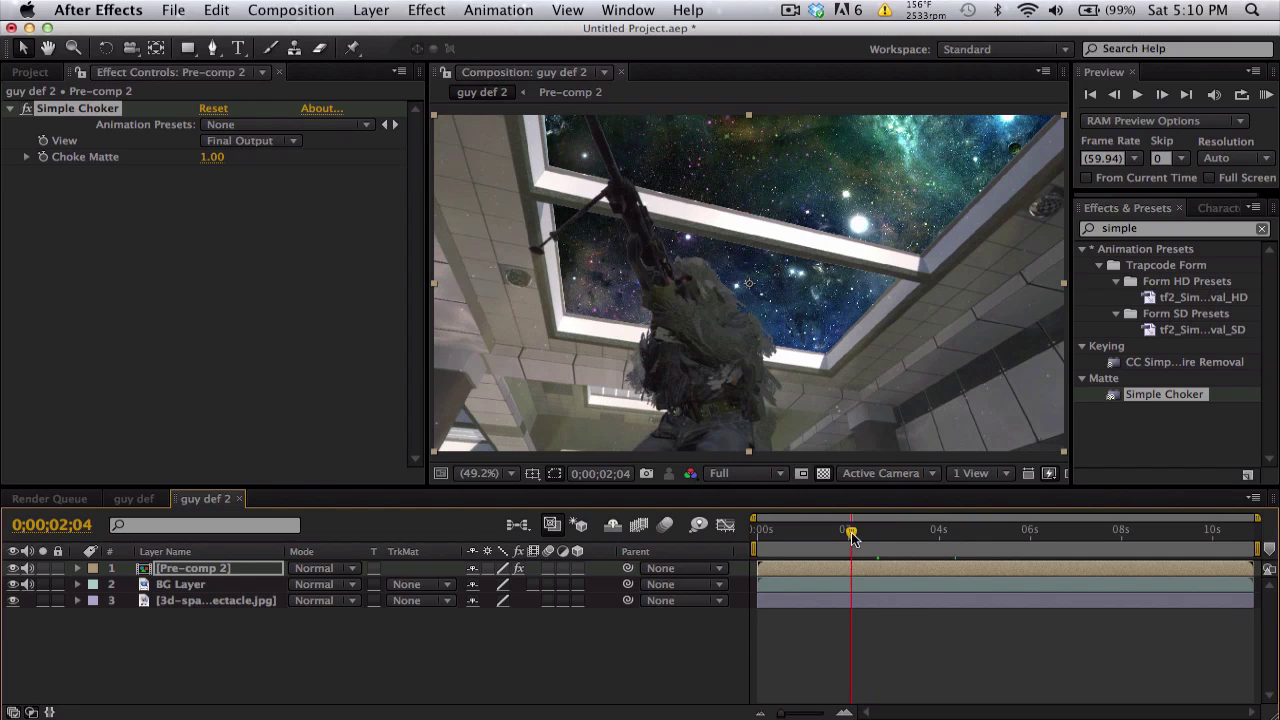
click(997, 537)
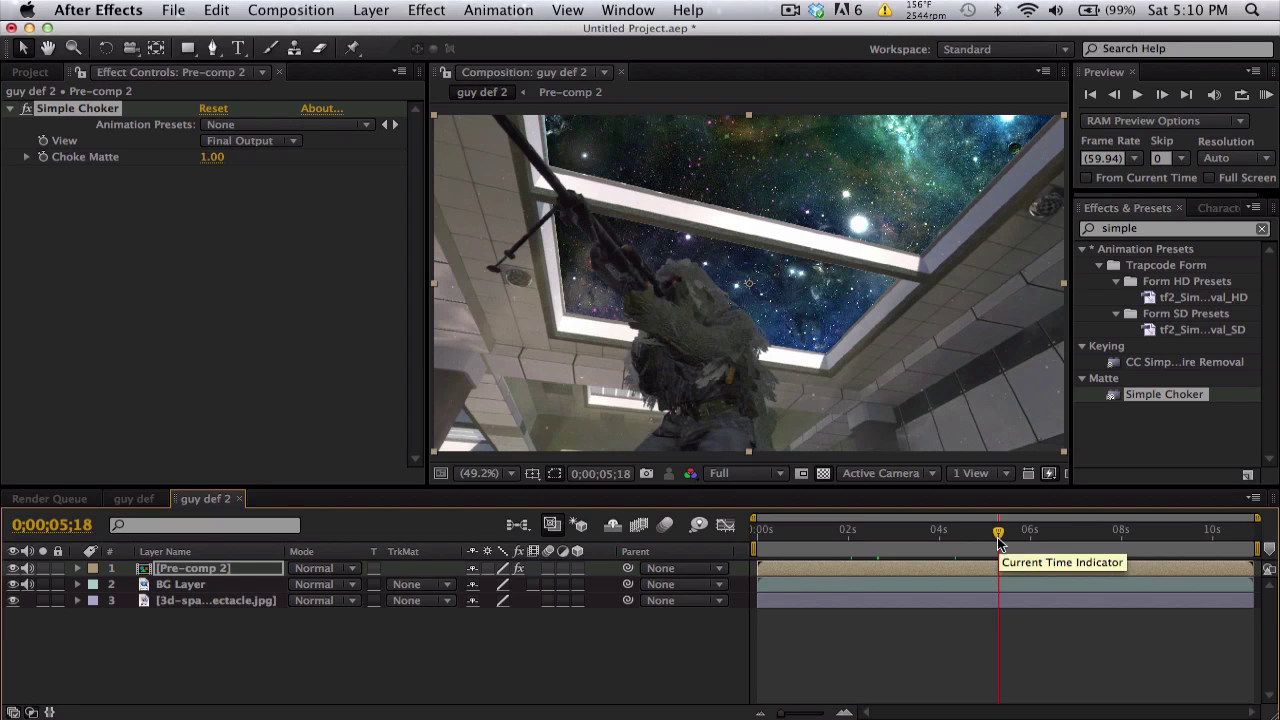
click(1062, 541)
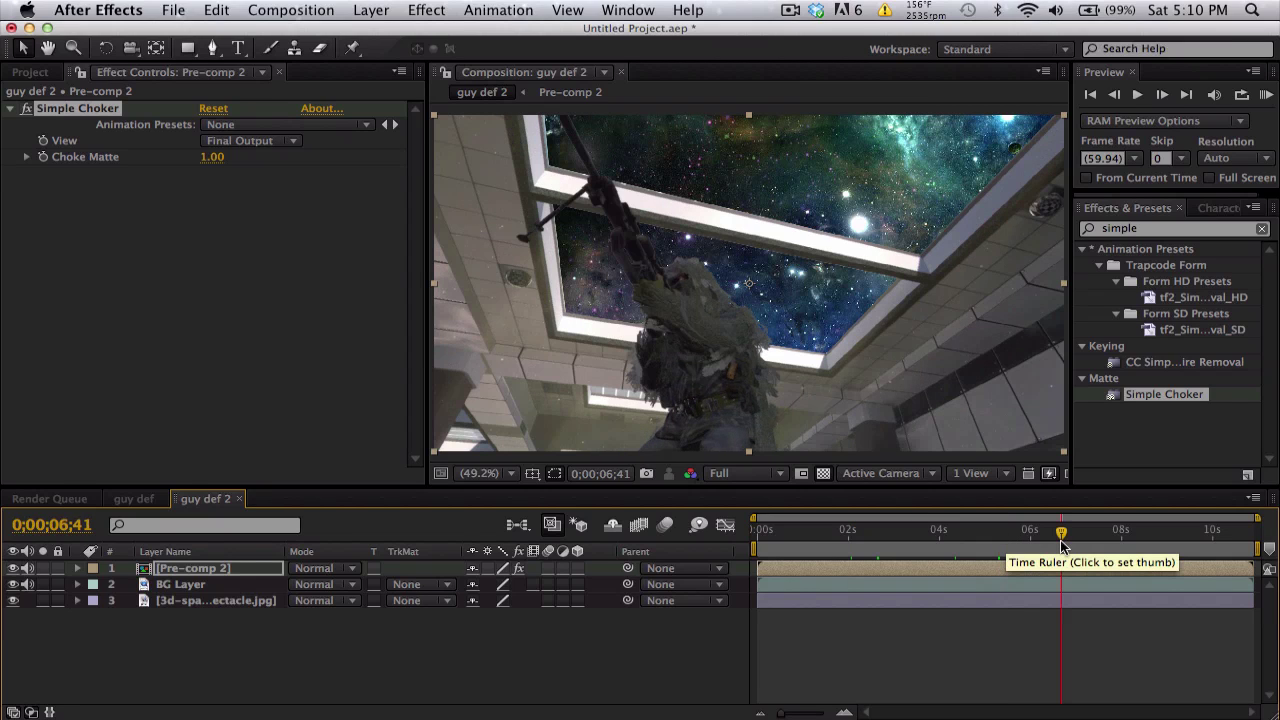
click(1102, 541)
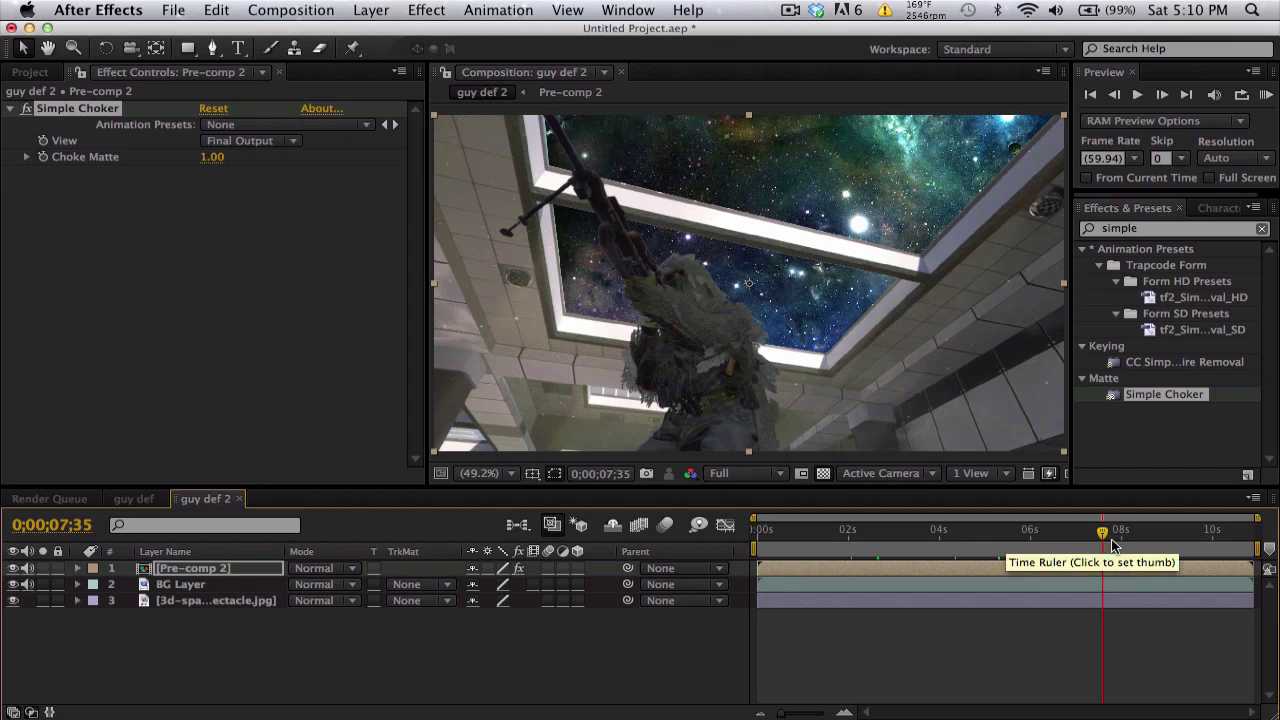
click(1140, 541)
click(1070, 540)
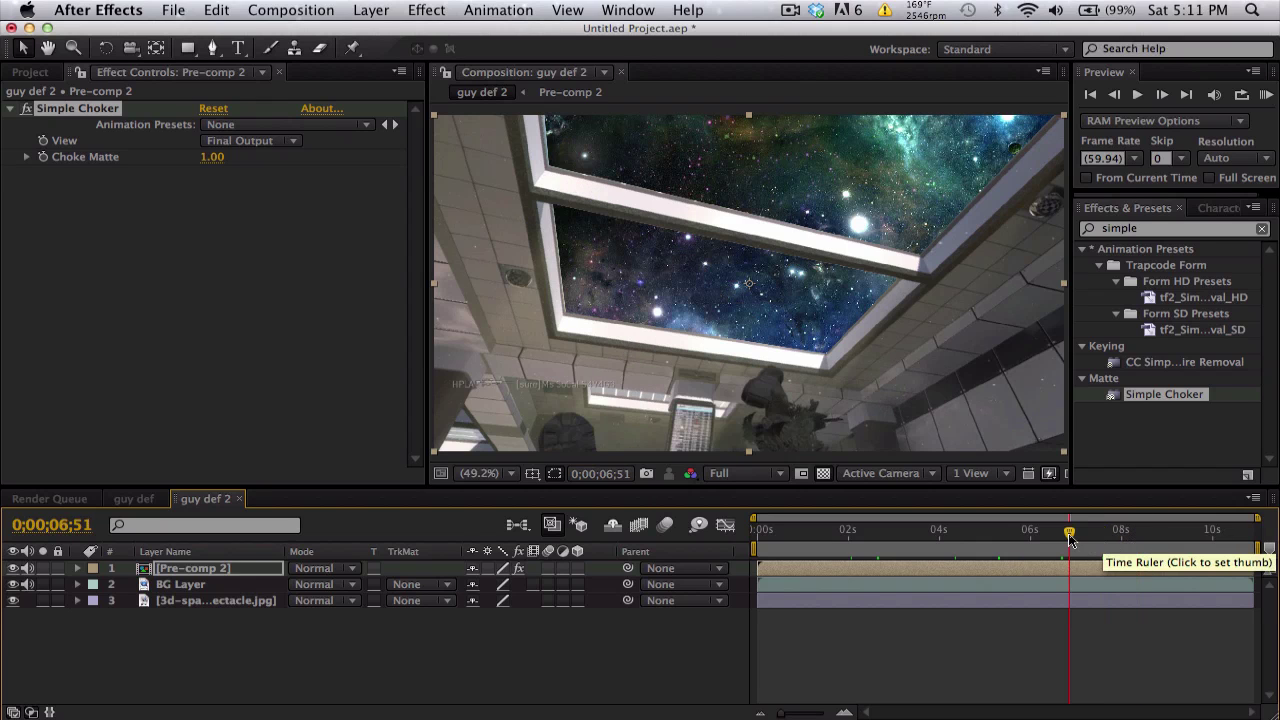
drag(1071, 534, 971, 531)
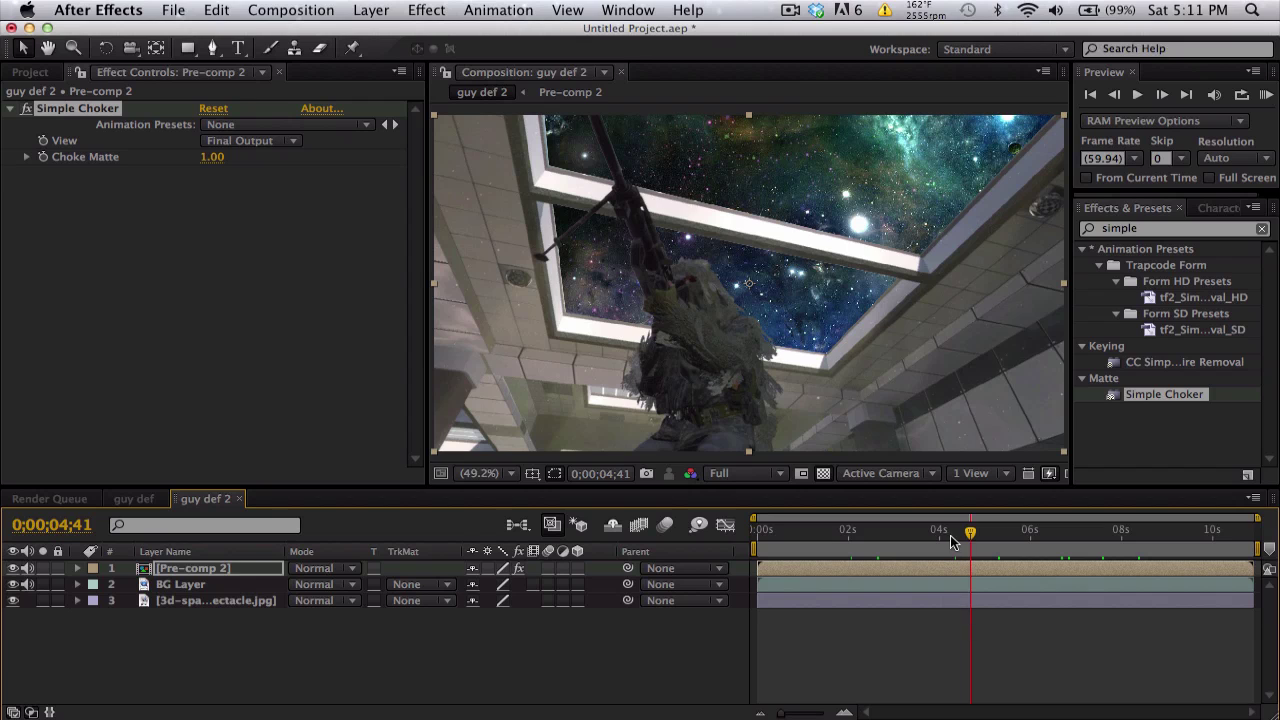
drag(946, 534, 883, 534)
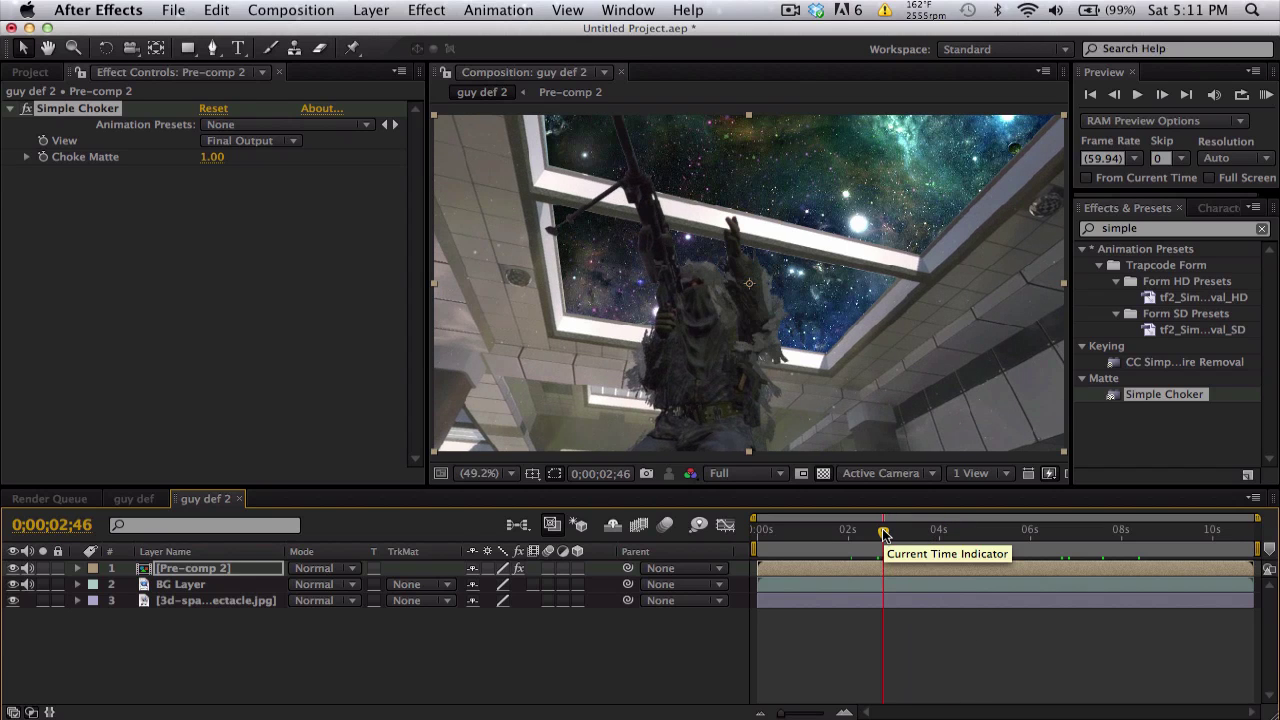
click(121, 496)
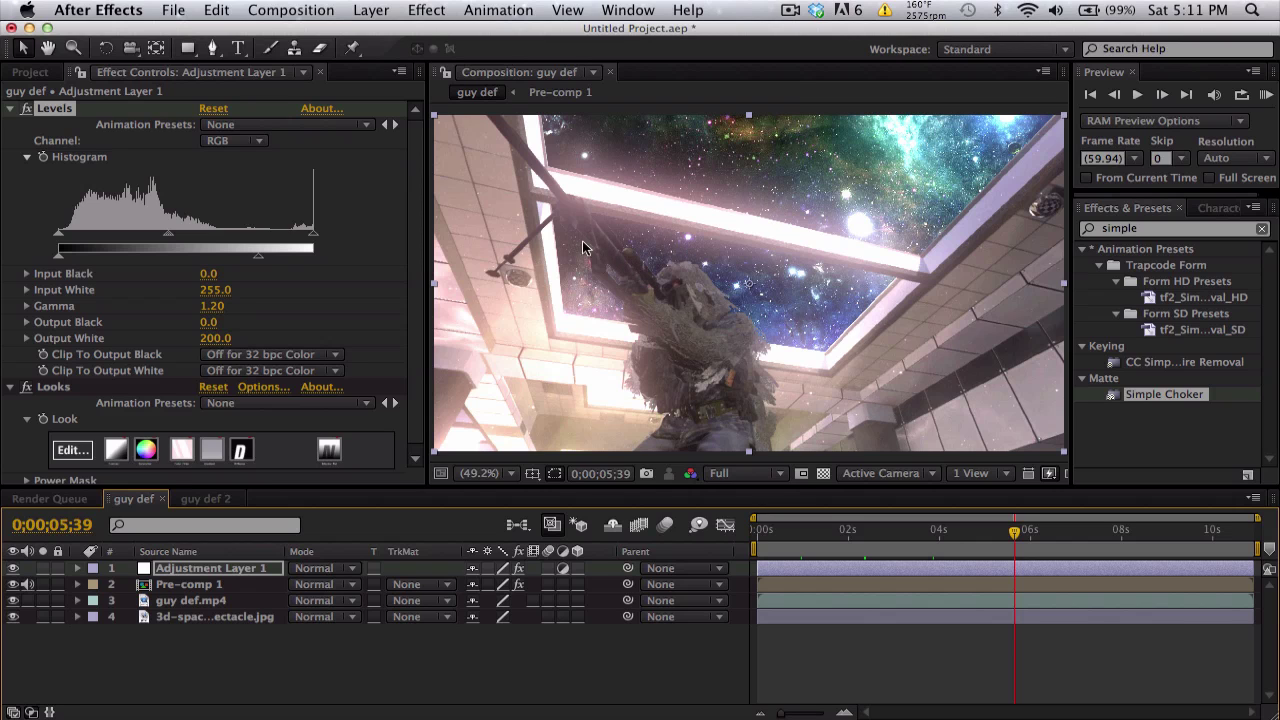
key(space)
mouse_move(629, 288)
mouse_down()
mouse_move(688, 366)
mouse_move(664, 271)
mouse_move(644, 296)
mouse_up()
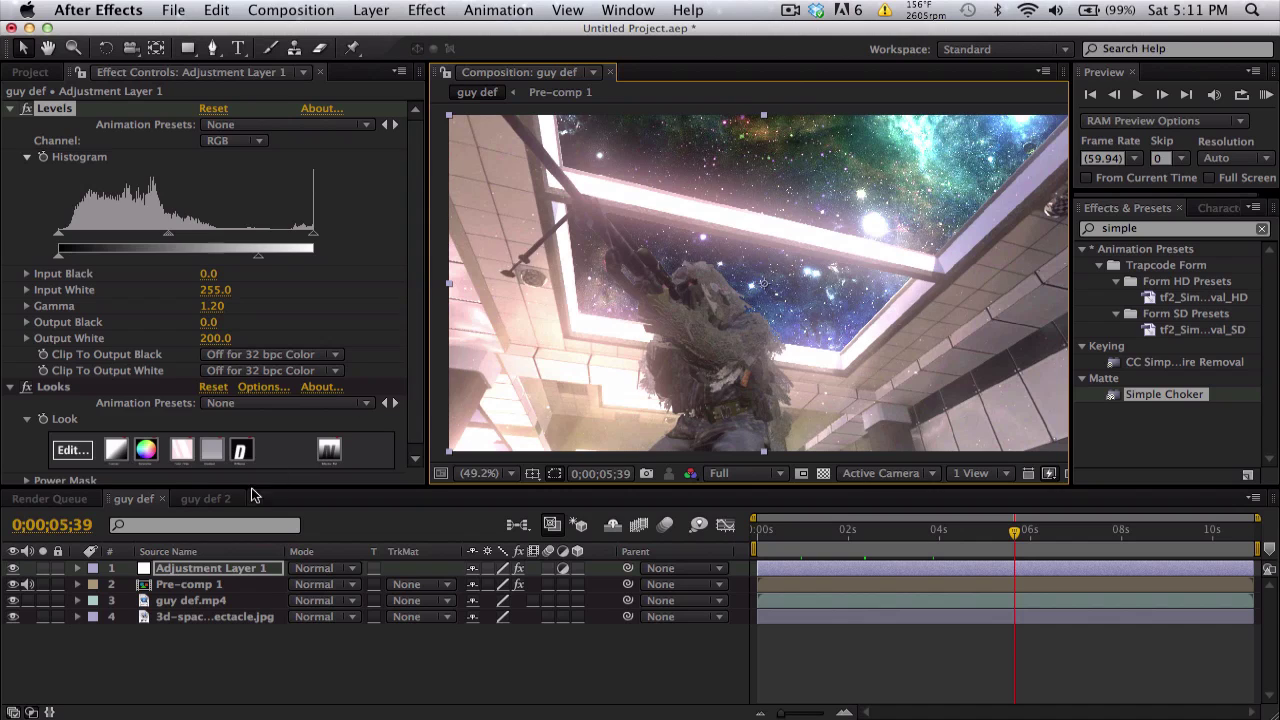
drag(949, 549, 1011, 541)
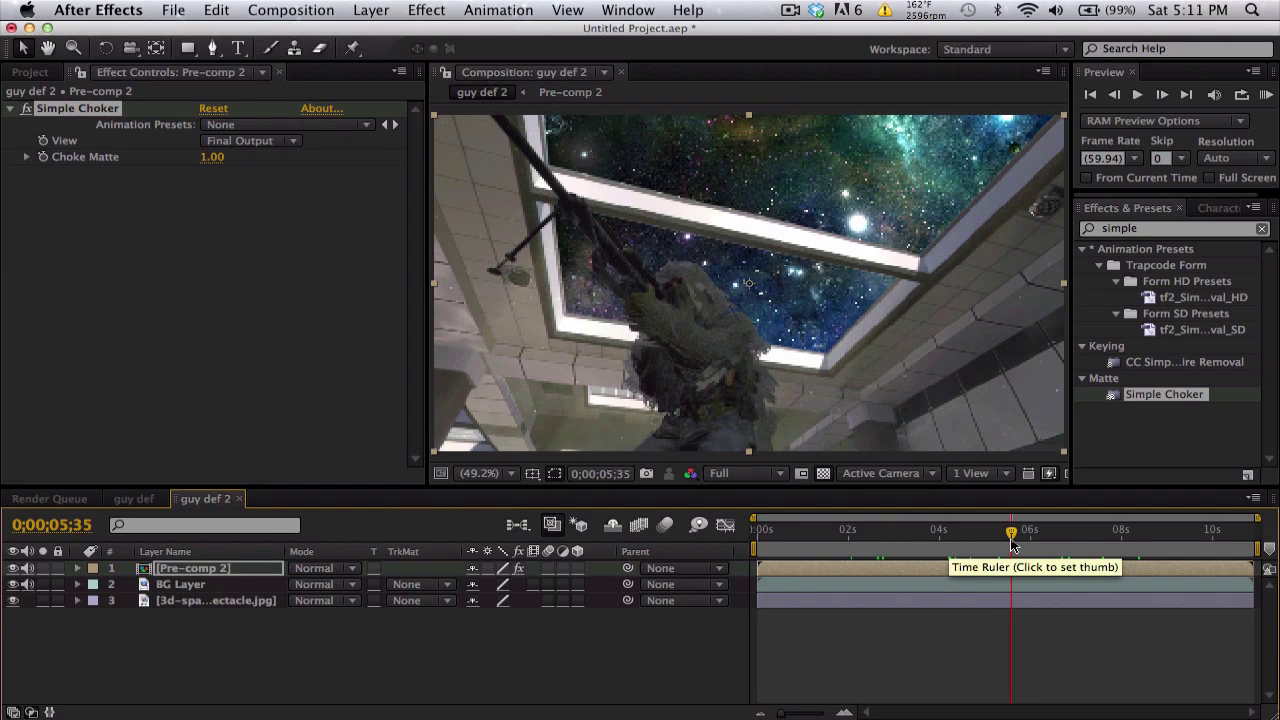